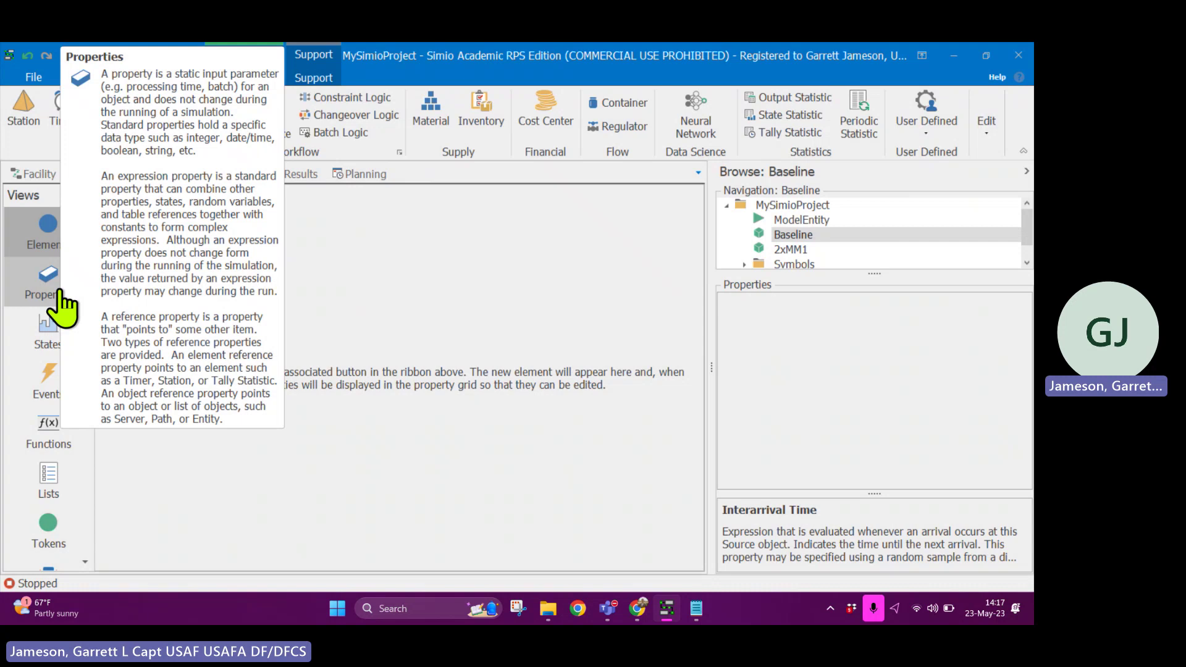
# Open the Baseline model's property definitions, add a standard Integer property, and select it for editing
pyautogui.click(60, 291)
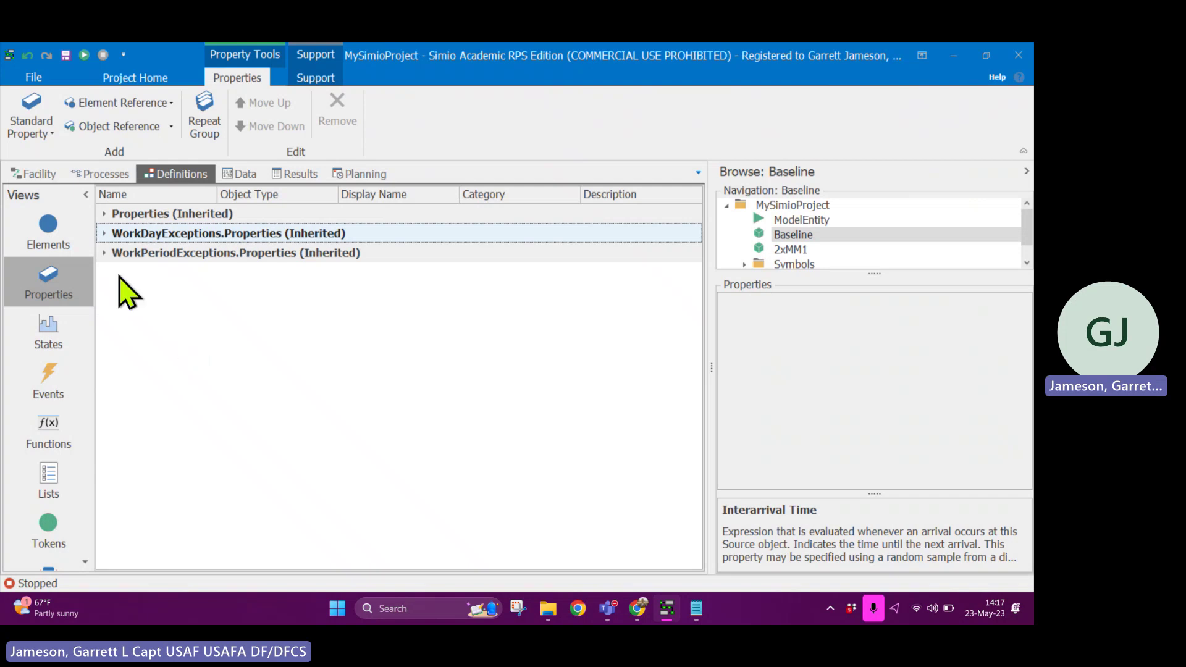
pyautogui.click(40, 135)
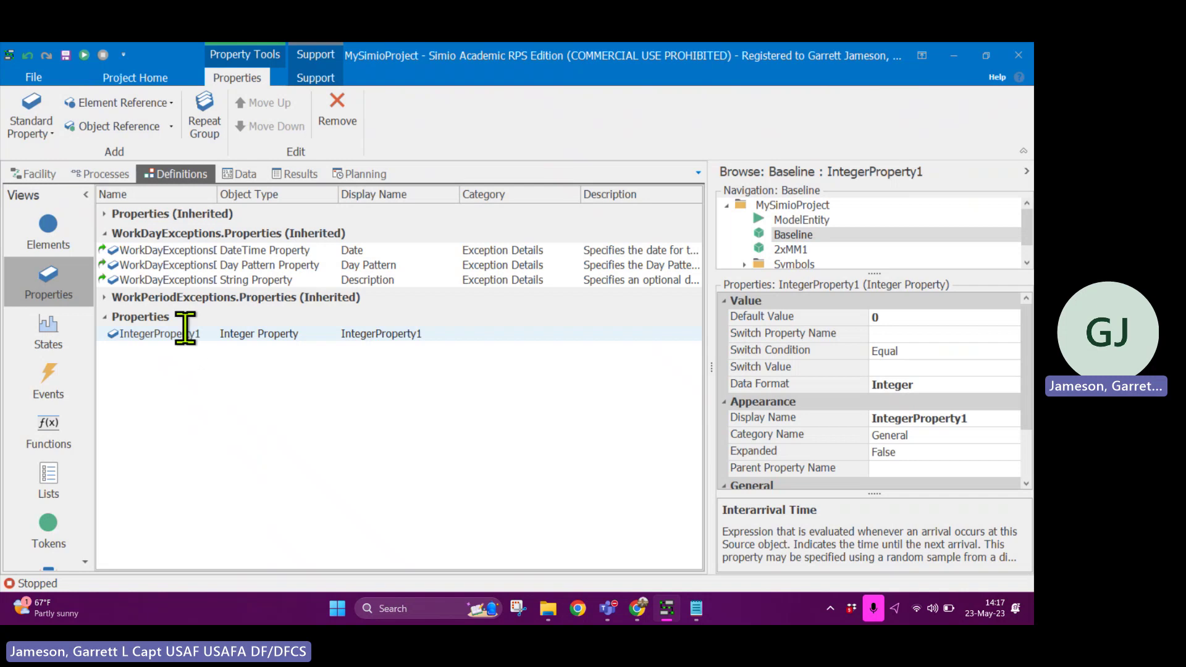
pyautogui.click(105, 233)
pyautogui.click(106, 234)
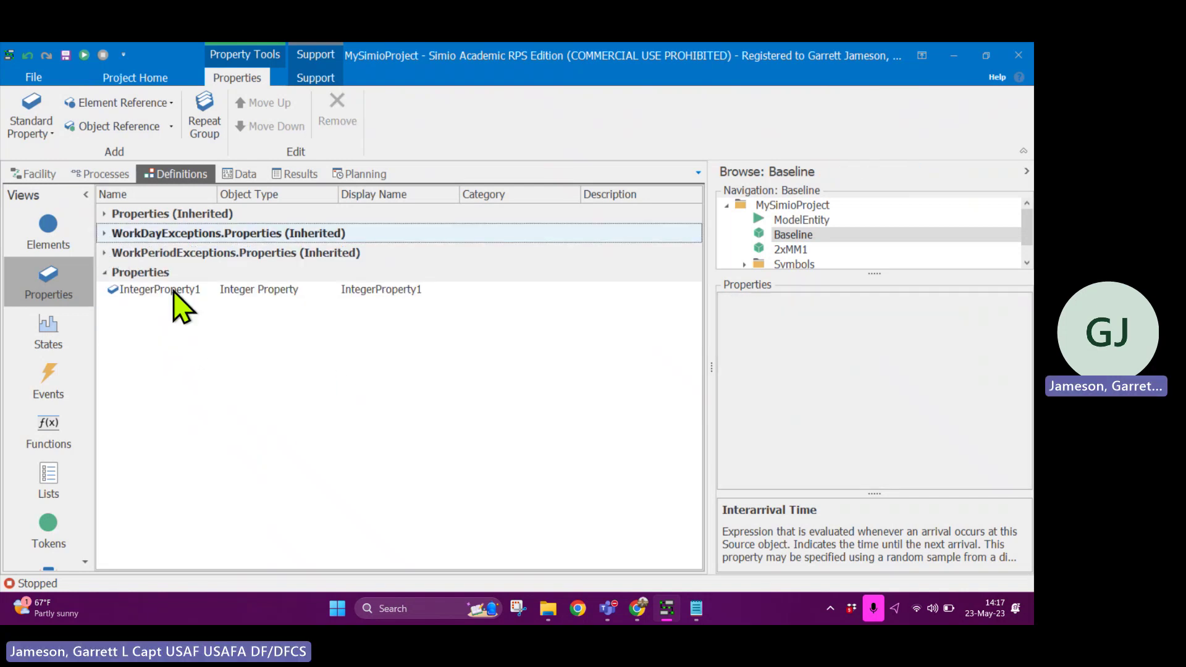
pyautogui.click(174, 290)
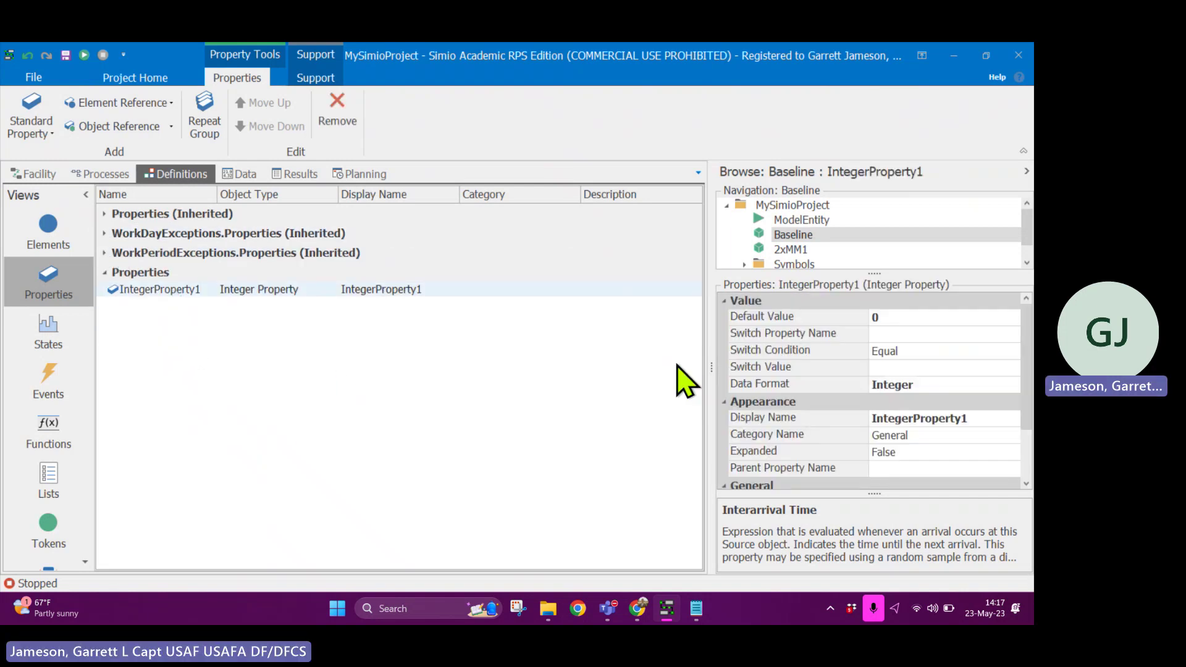
# Set the new integer property's display name to ServerCapacity and its default value to 4
pyautogui.click(921, 418)
pyautogui.write('Server')
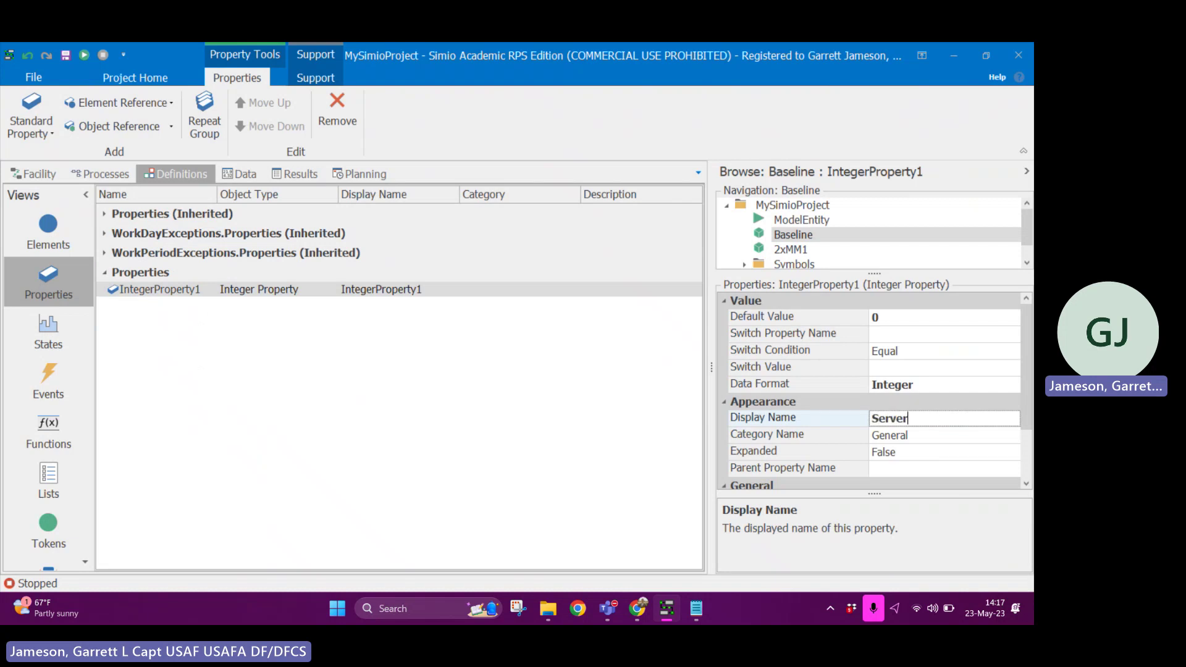
pyautogui.write('Vapacity')
pyautogui.click(915, 316)
pyautogui.write('4')
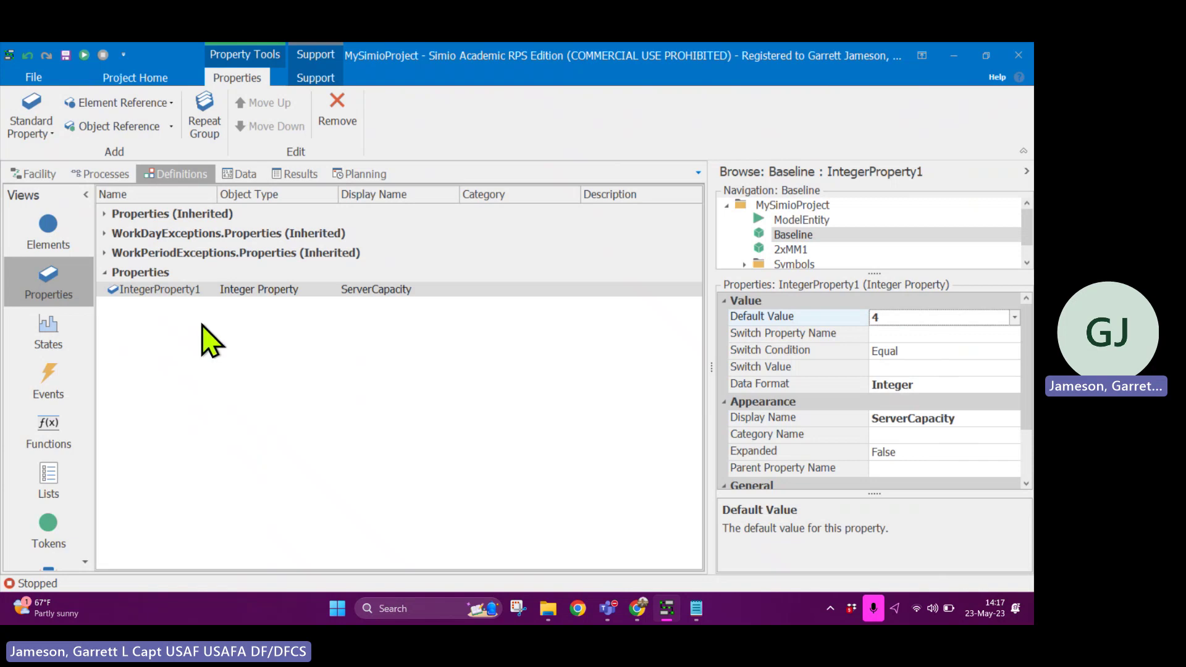
pyautogui.click(346, 401)
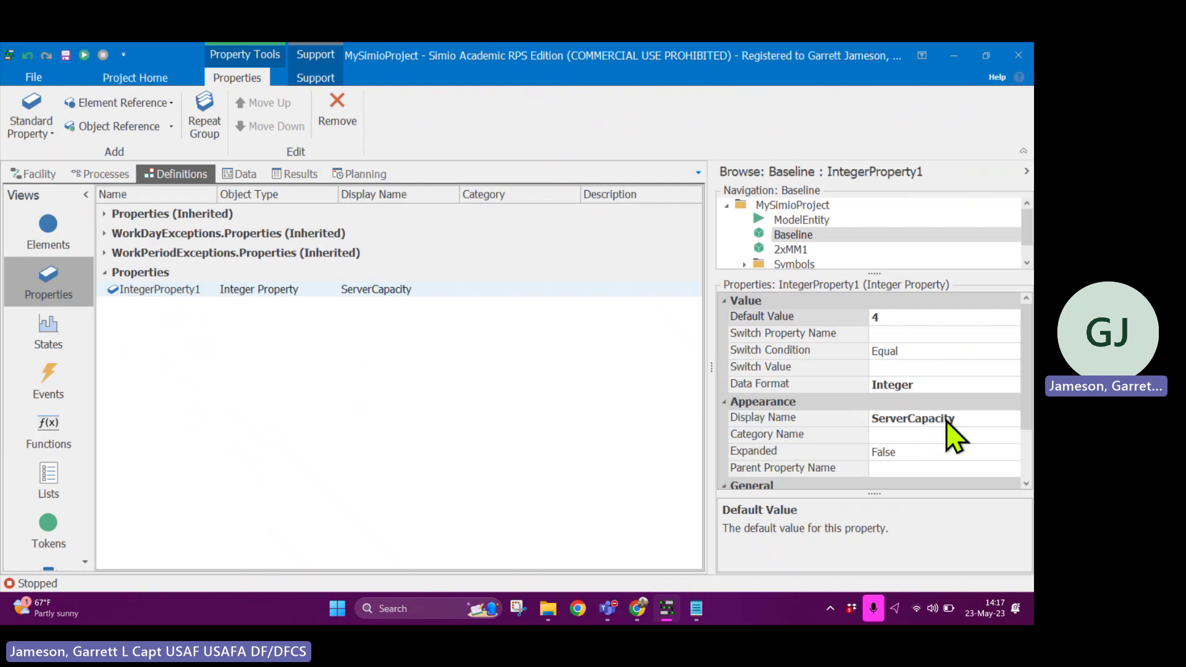
# Rename the integer property as ServerCapcityProperty and collapse its Appearance settings
pyautogui.scroll(-2, 902, 430)
pyautogui.click(913, 429)
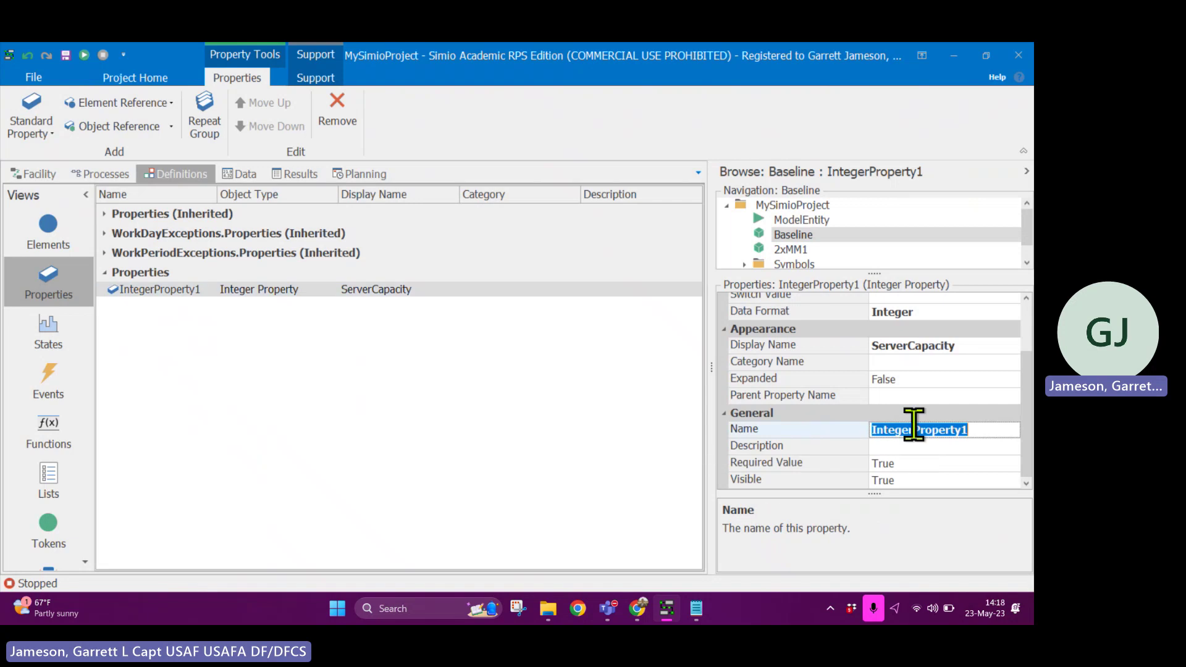
pyautogui.write('S')
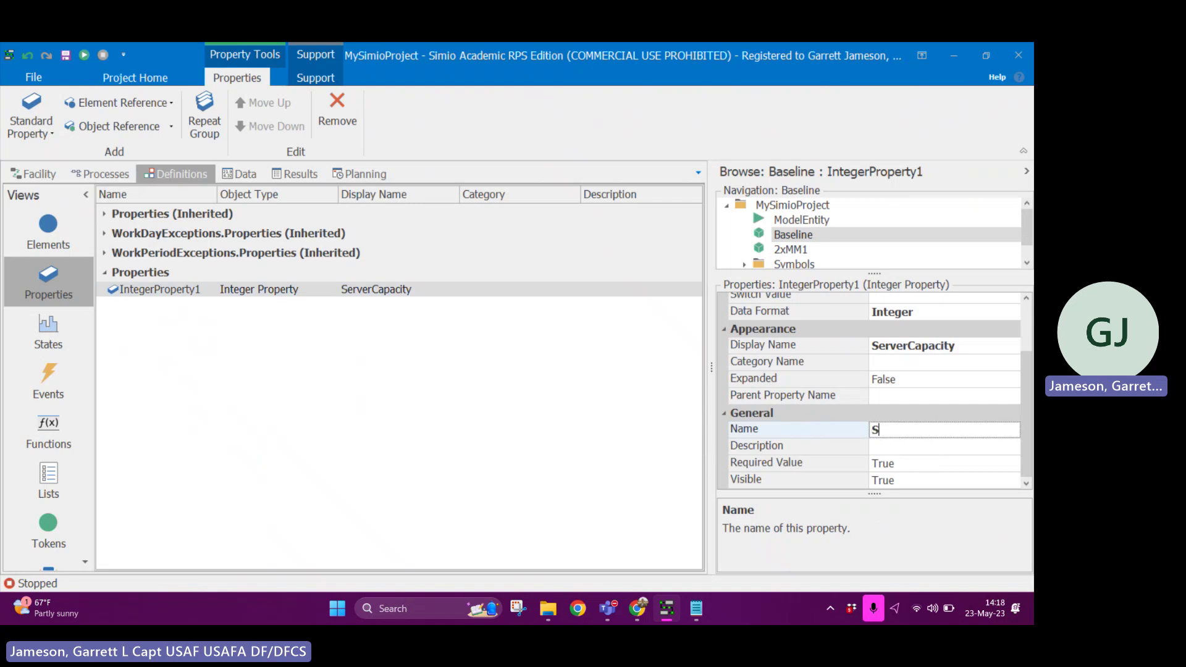
pyautogui.write('erverCapcityProperty')
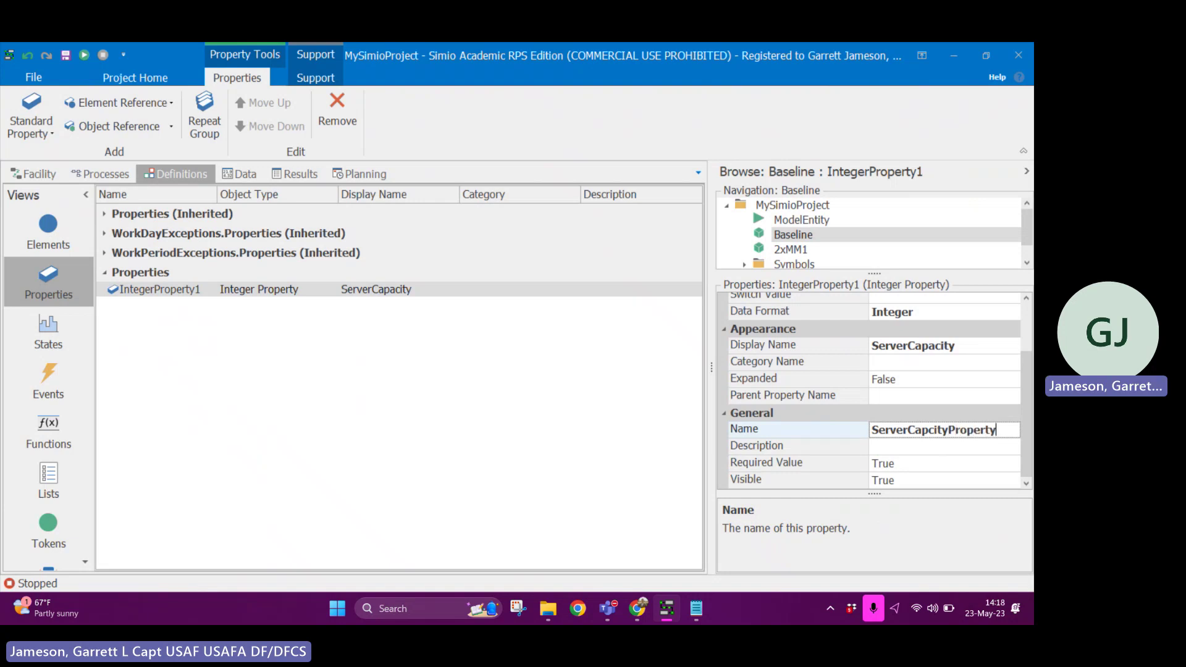
pyautogui.press('Return')
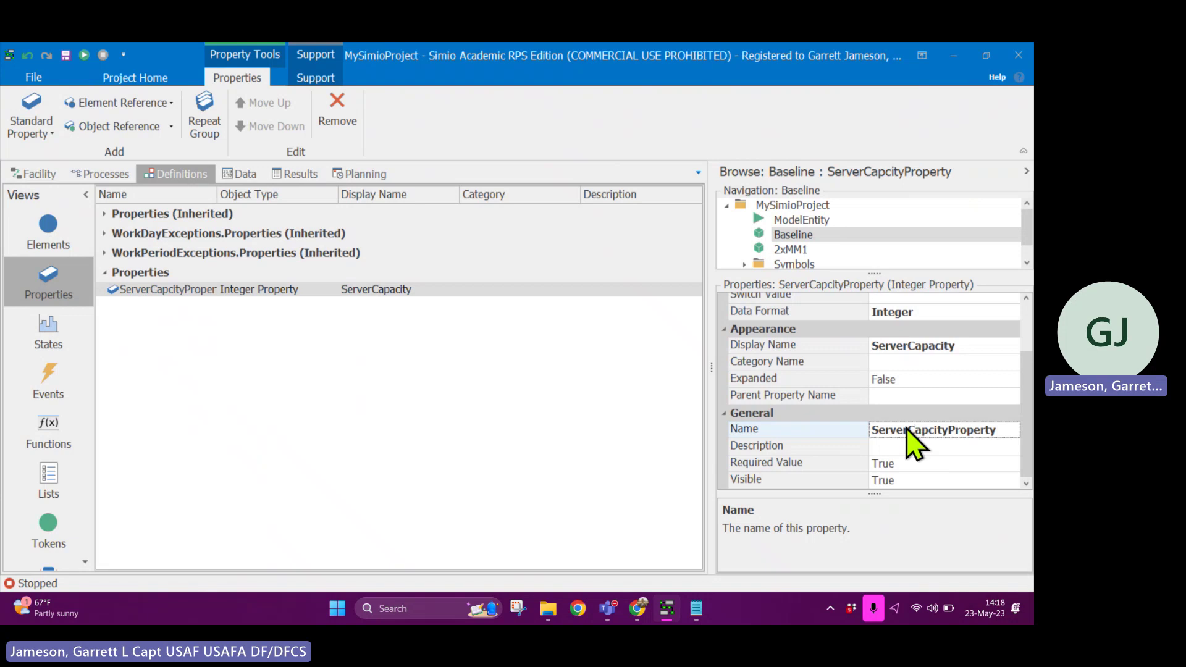
pyautogui.click(536, 405)
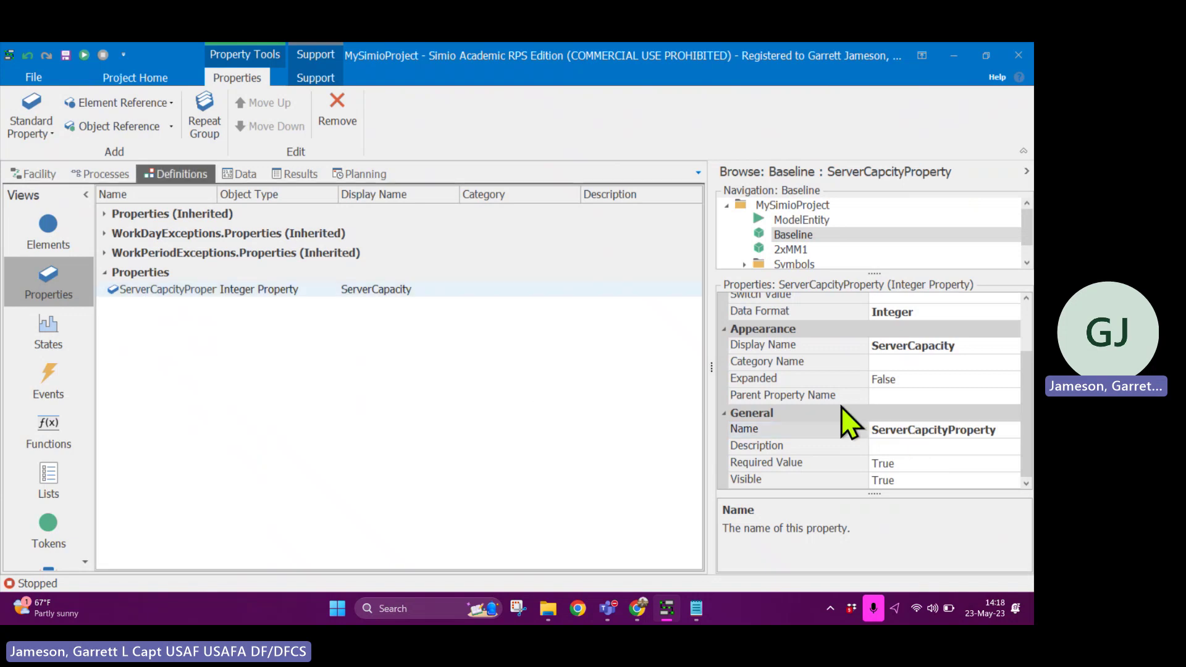
pyautogui.click(724, 329)
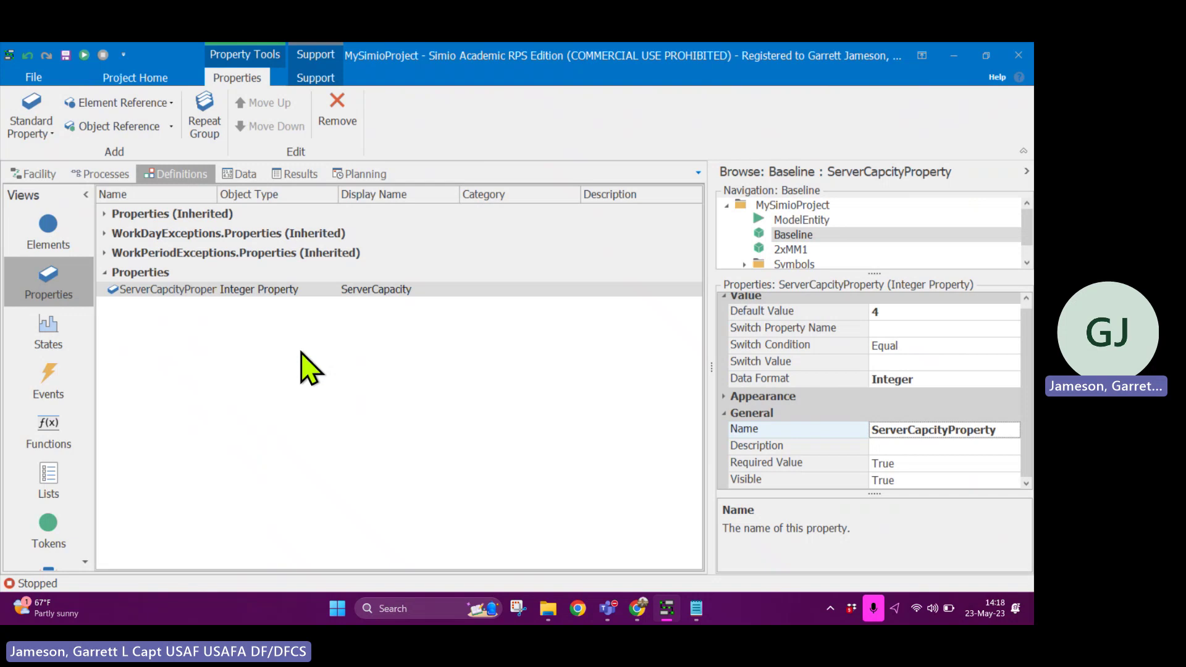
pyautogui.click(40, 129)
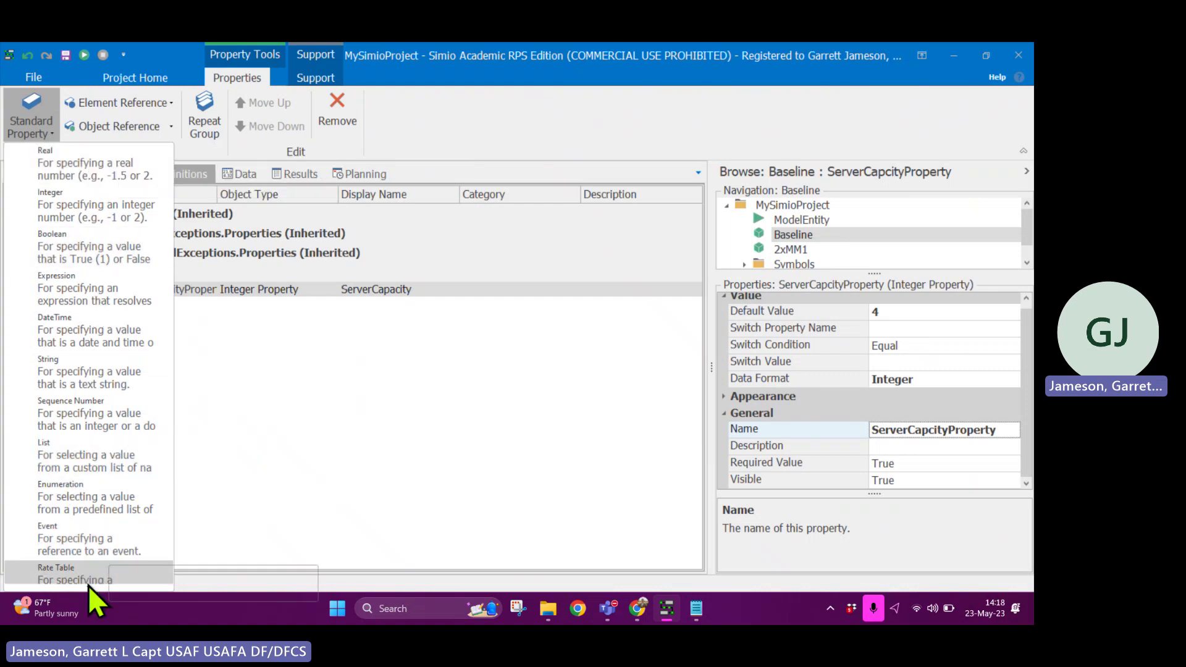
pyautogui.scroll(-4, 99, 556)
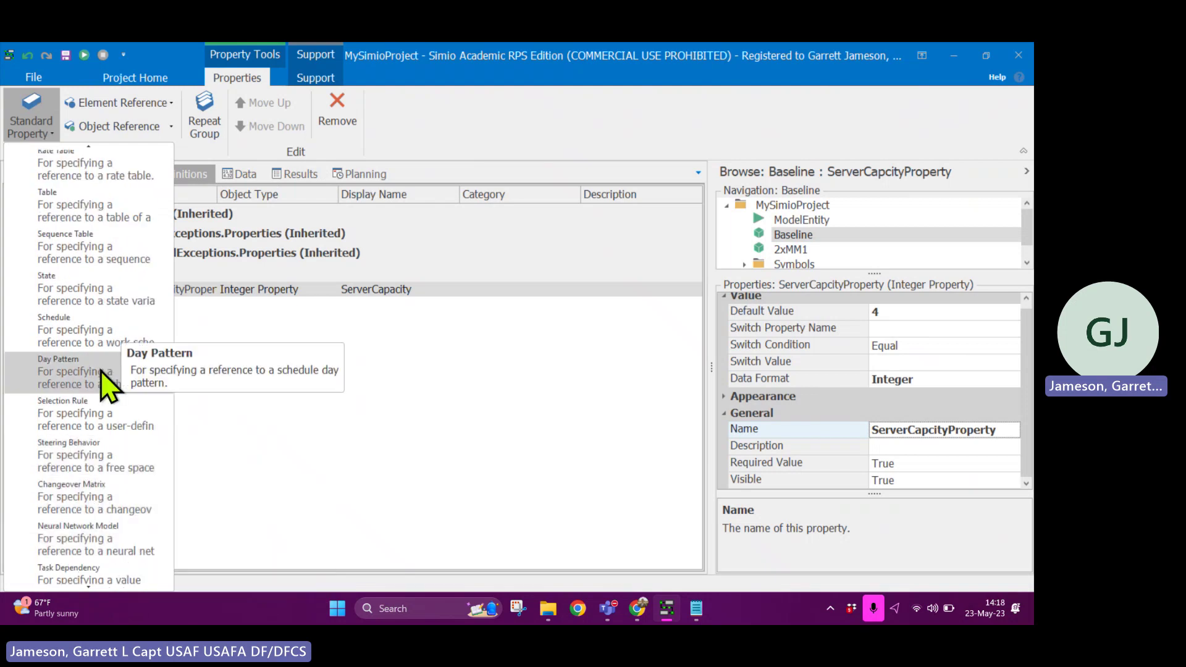
pyautogui.click(275, 474)
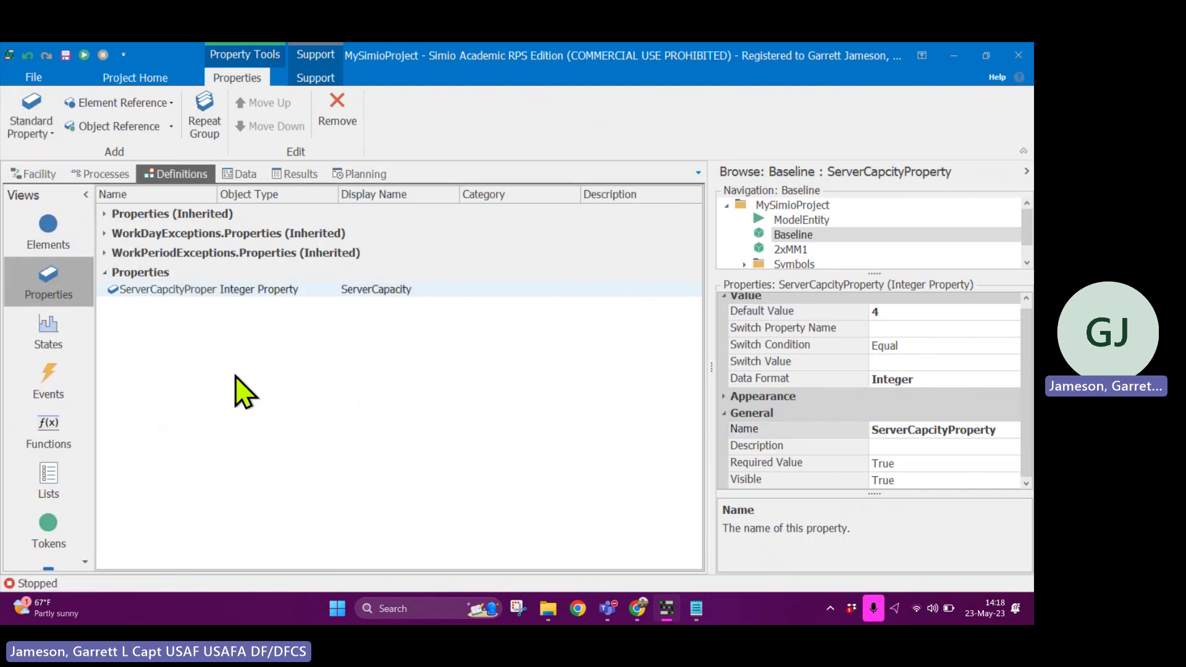
pyautogui.click(167, 106)
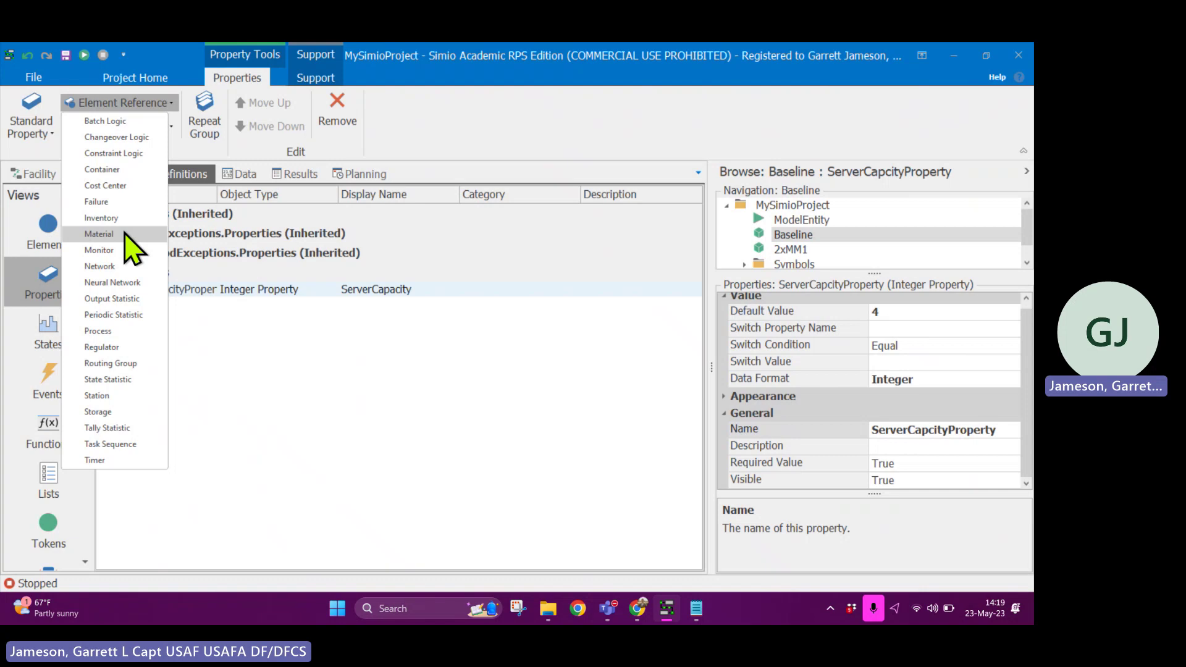
pyautogui.click(231, 363)
# Add a Node object reference property to the model with Input@CustomerSink as its default value
pyautogui.click(147, 131)
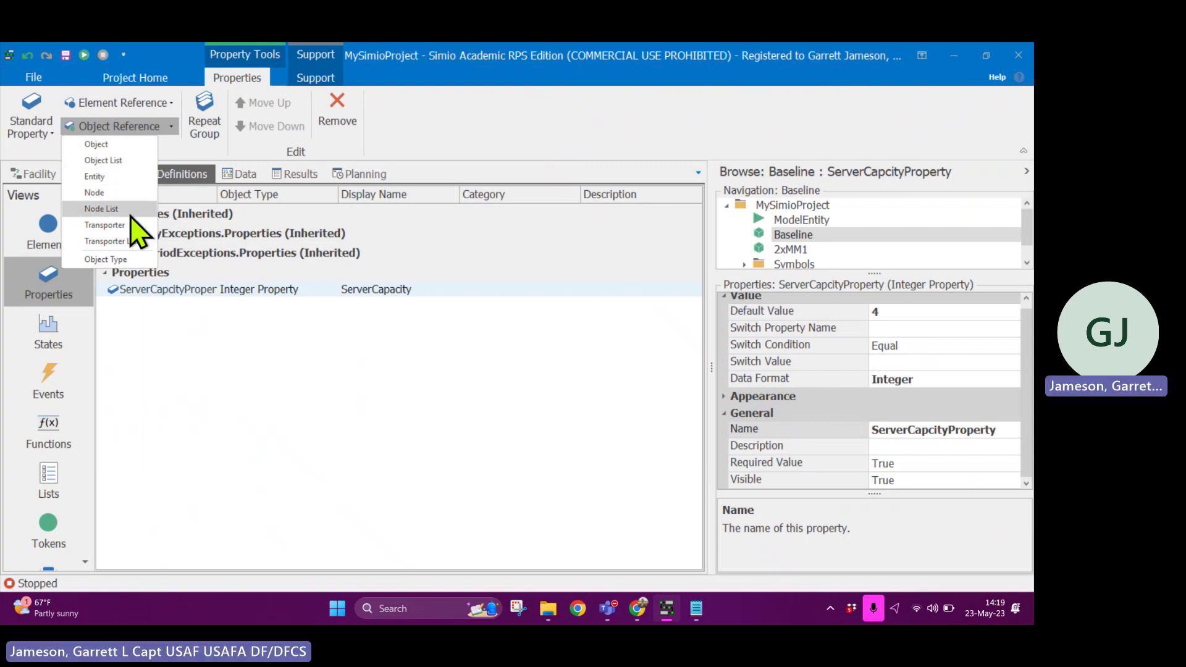
pyautogui.click(127, 193)
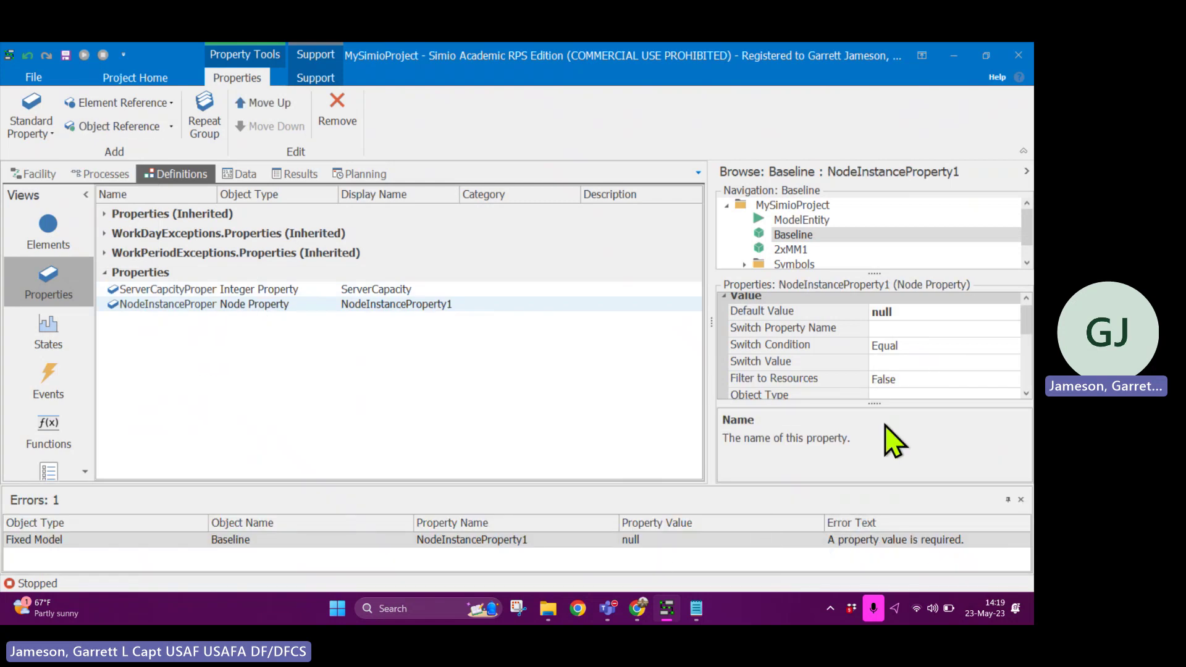
pyautogui.click(1014, 313)
pyautogui.click(1015, 312)
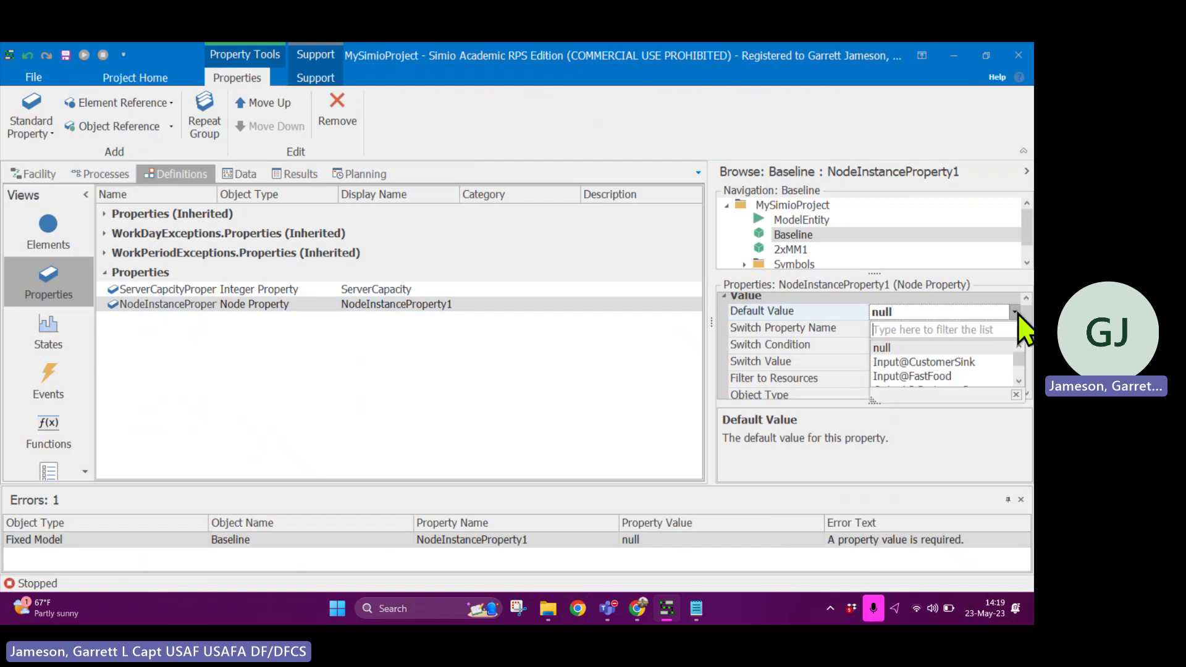
pyautogui.click(947, 362)
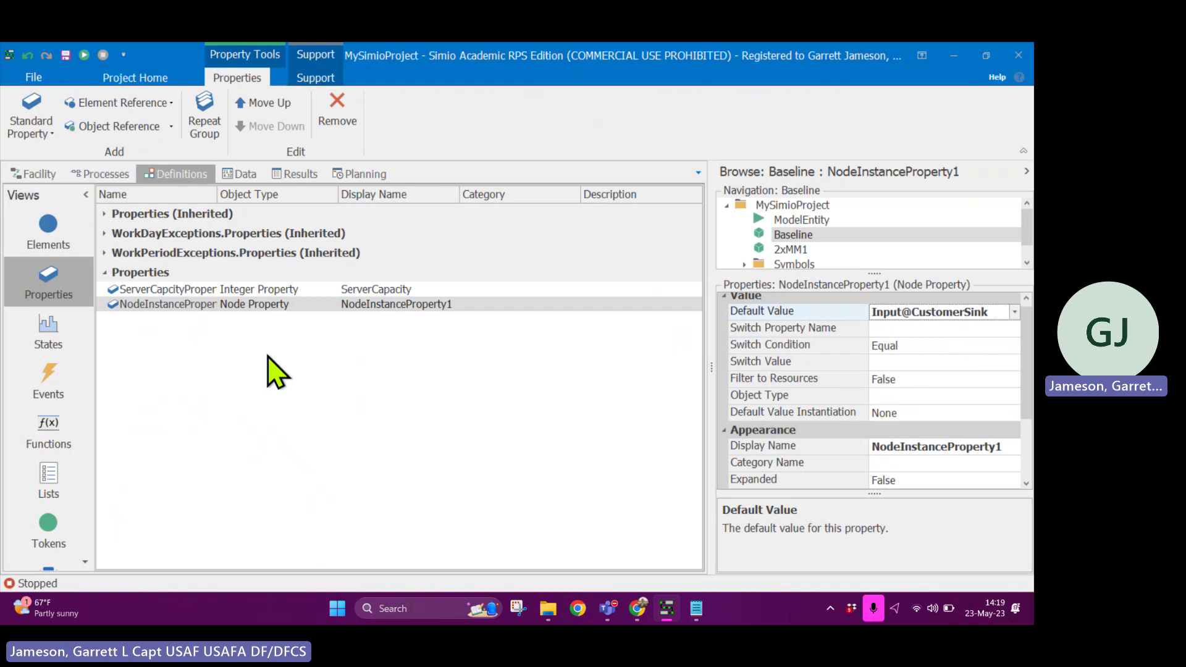
pyautogui.click(234, 348)
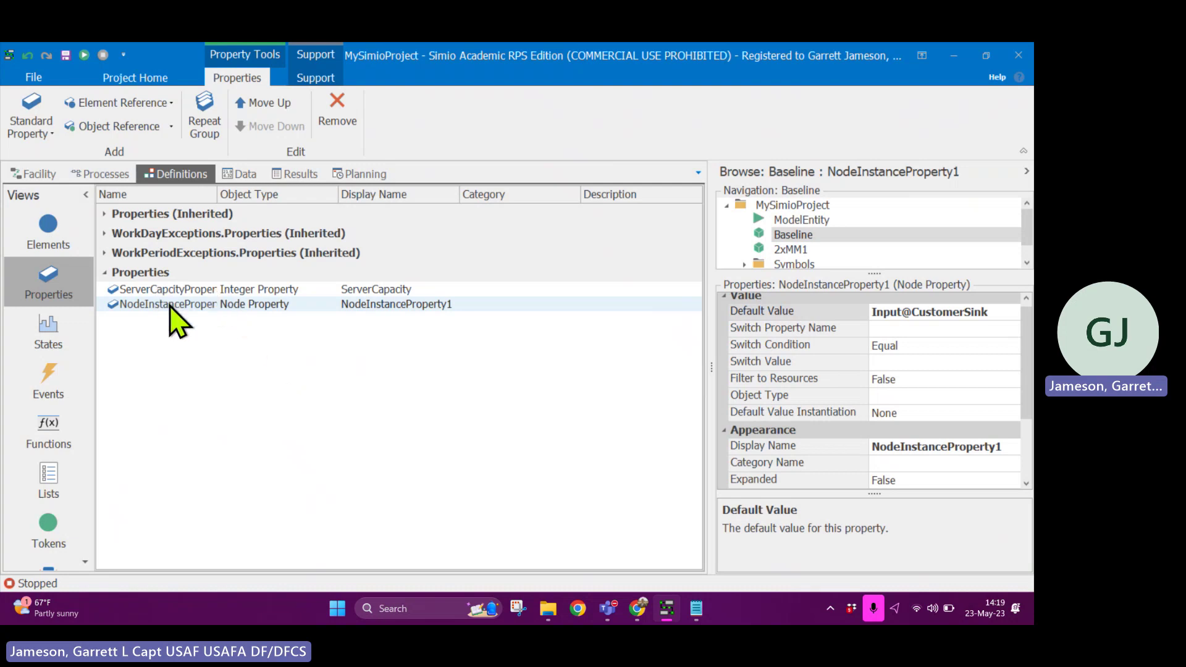
# Remove both the server capacity integer property and the node property from the Baseline model
pyautogui.scroll(1, 929, 353)
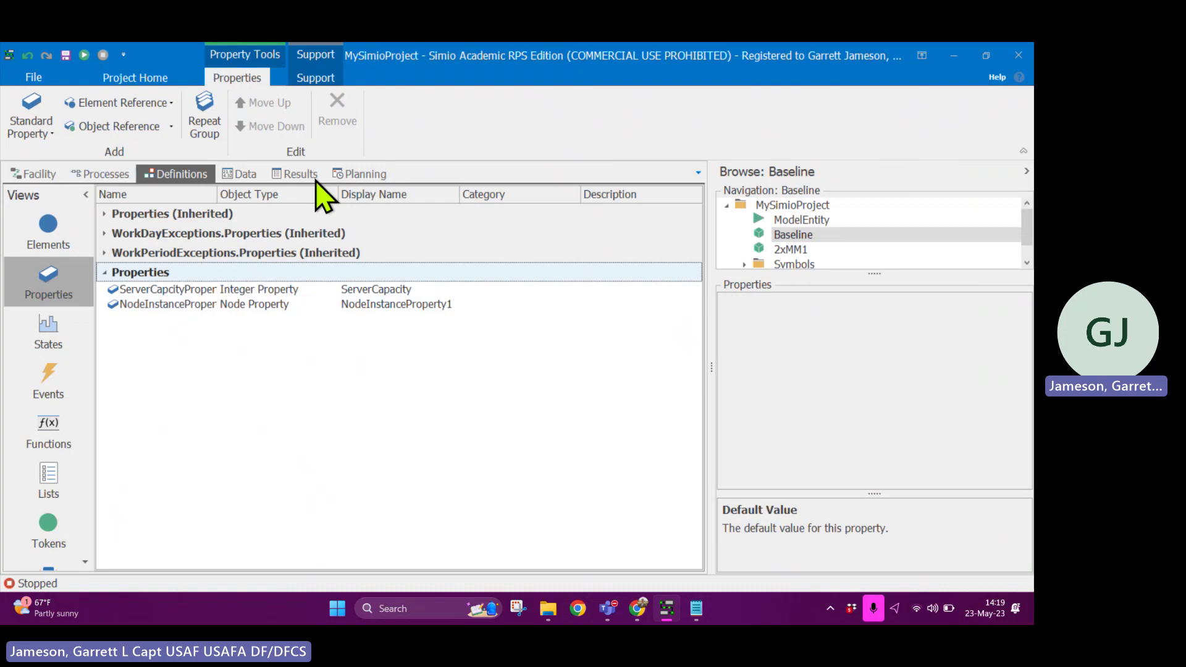
pyautogui.click(226, 289)
pyautogui.click(335, 121)
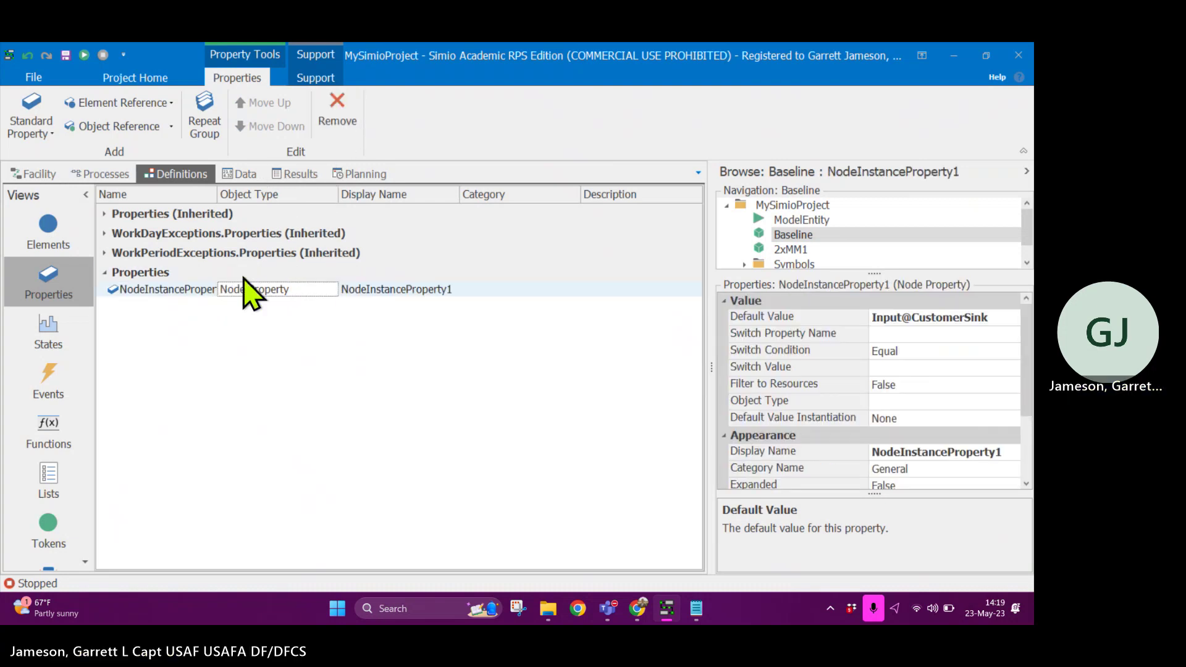
pyautogui.click(326, 134)
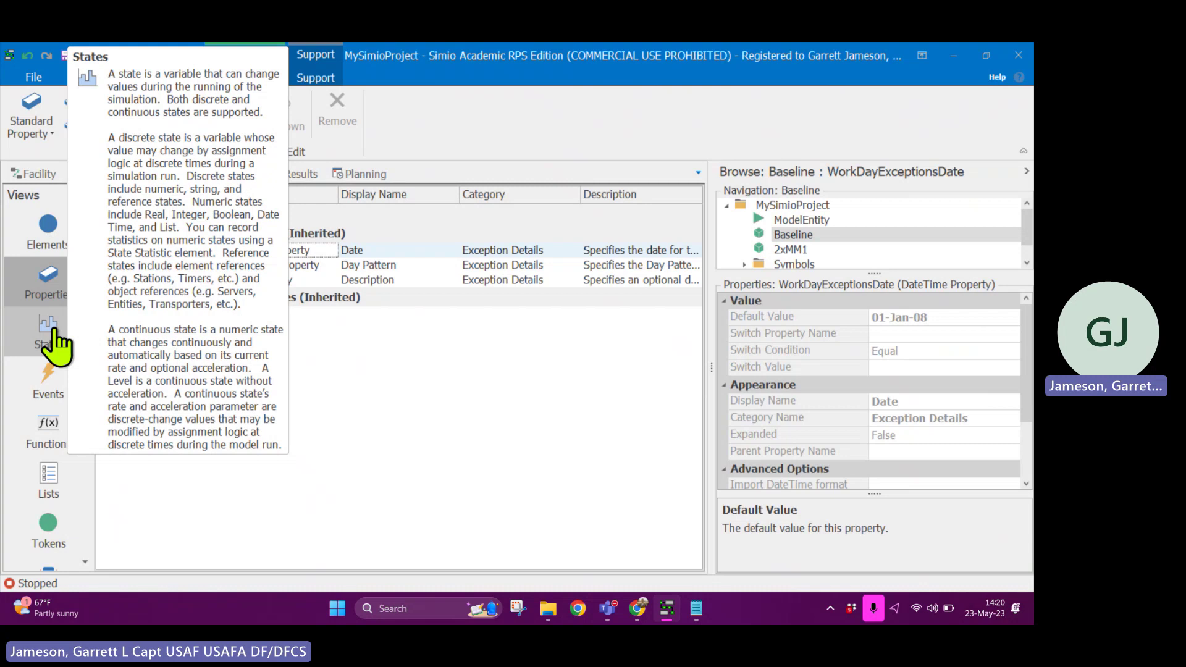
# Open the model's state definitions and review the element reference and object reference state types
pyautogui.click(55, 342)
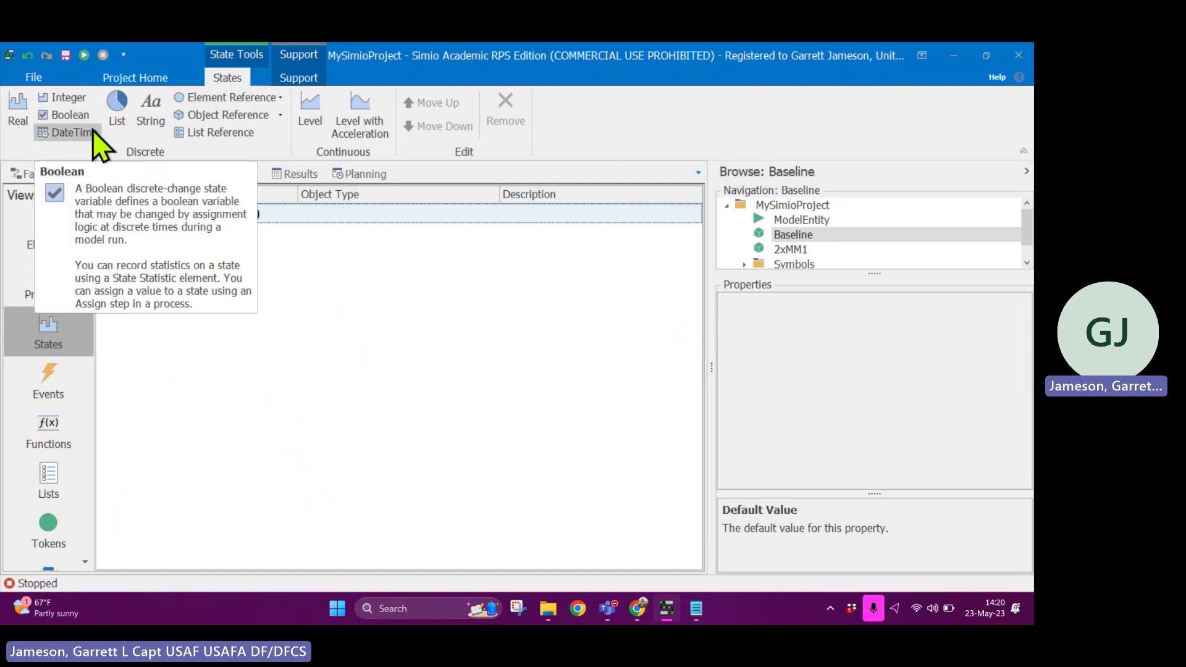
pyautogui.click(280, 99)
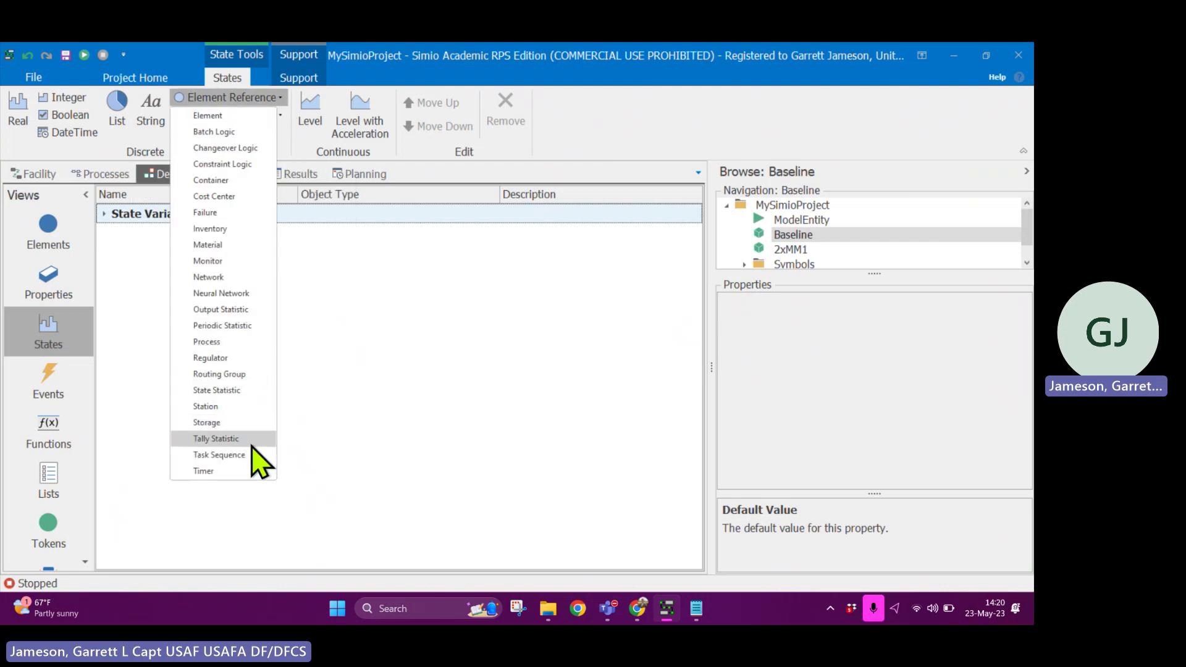
pyautogui.click(314, 366)
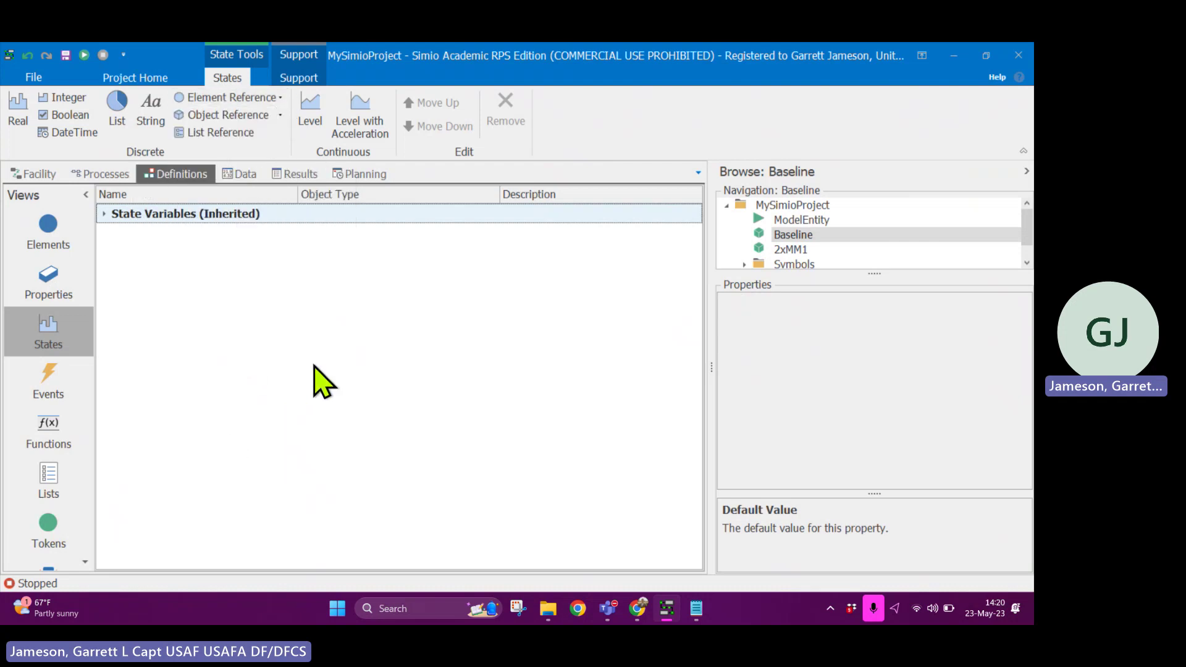
pyautogui.click(266, 115)
pyautogui.click(299, 274)
# Create a node list in the model's list definitions and add Input@FastFood as its first node
pyautogui.click(73, 488)
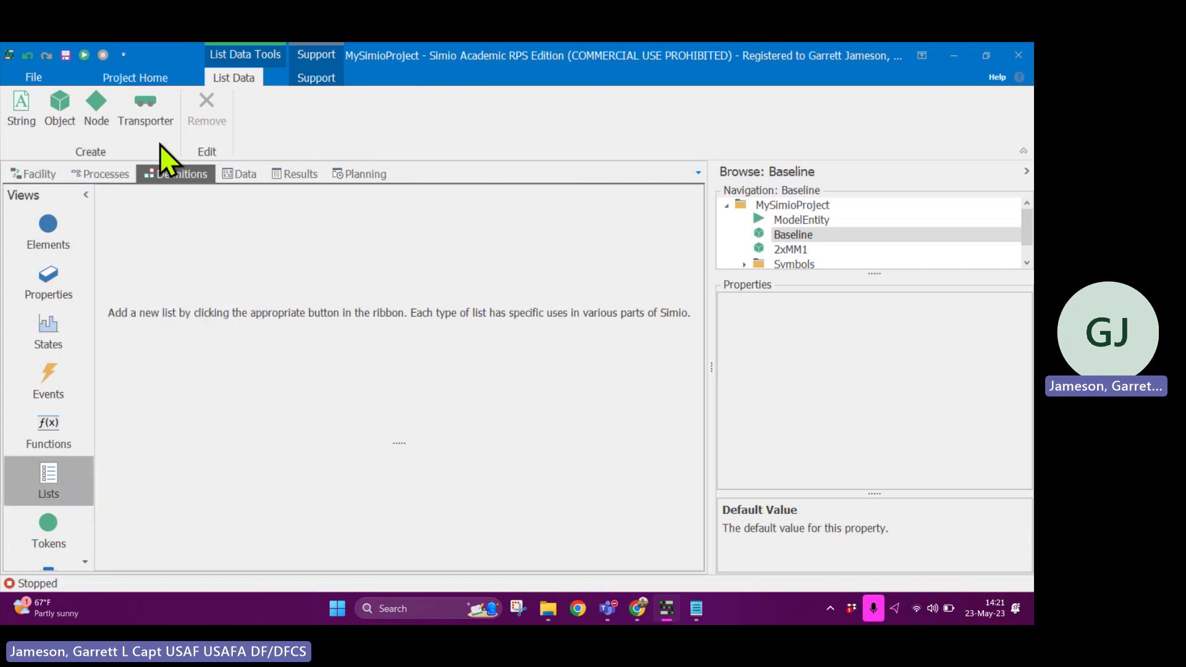
pyautogui.click(97, 116)
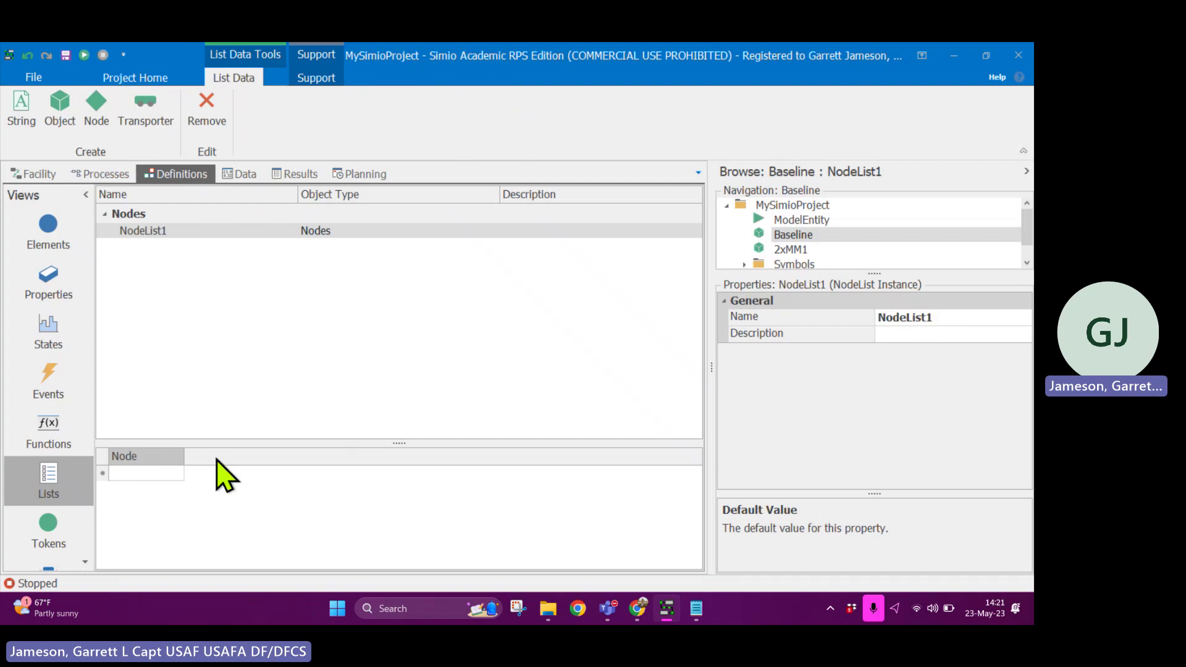
pyautogui.click(152, 473)
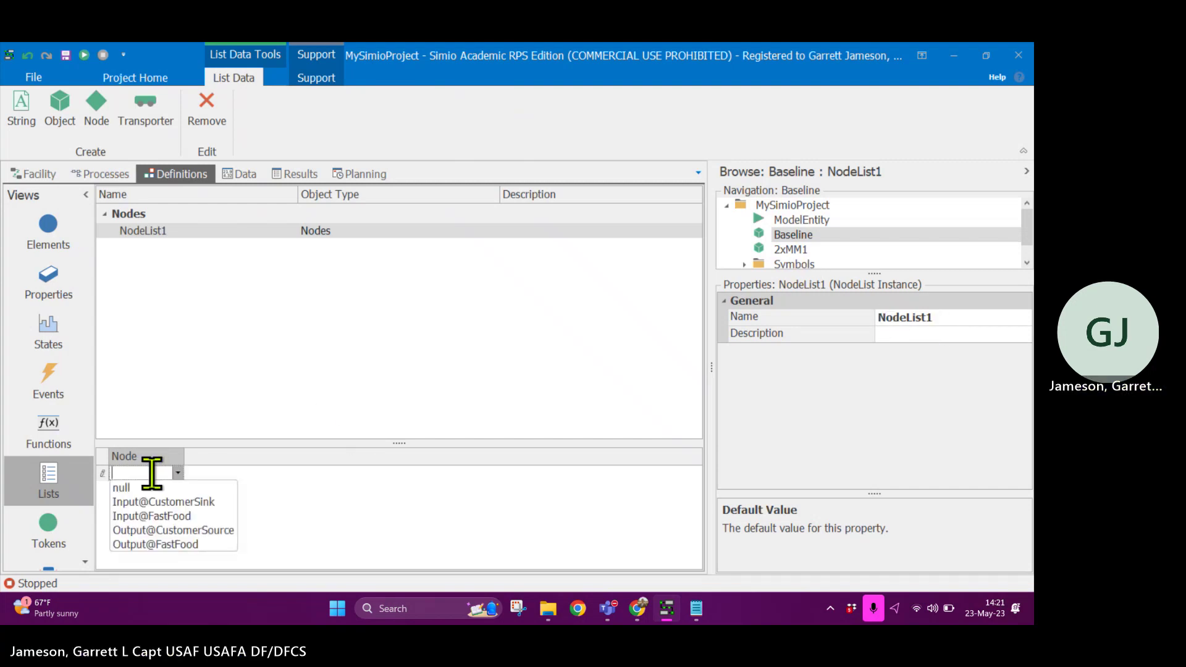
pyautogui.click(195, 516)
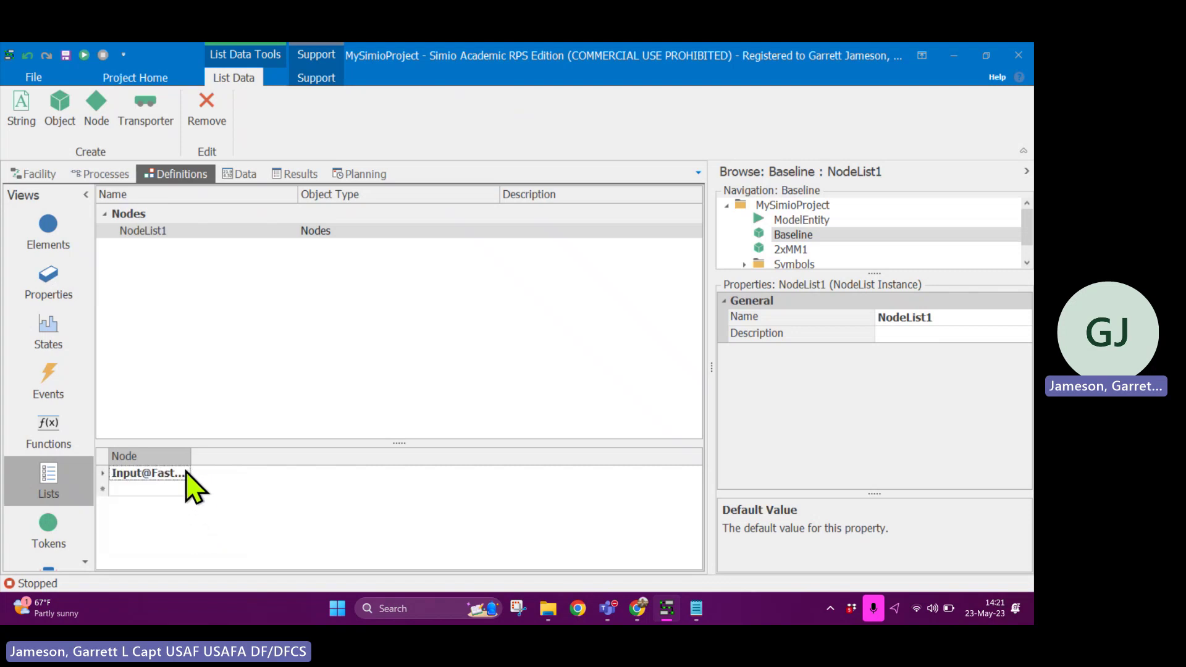
pyautogui.click(210, 351)
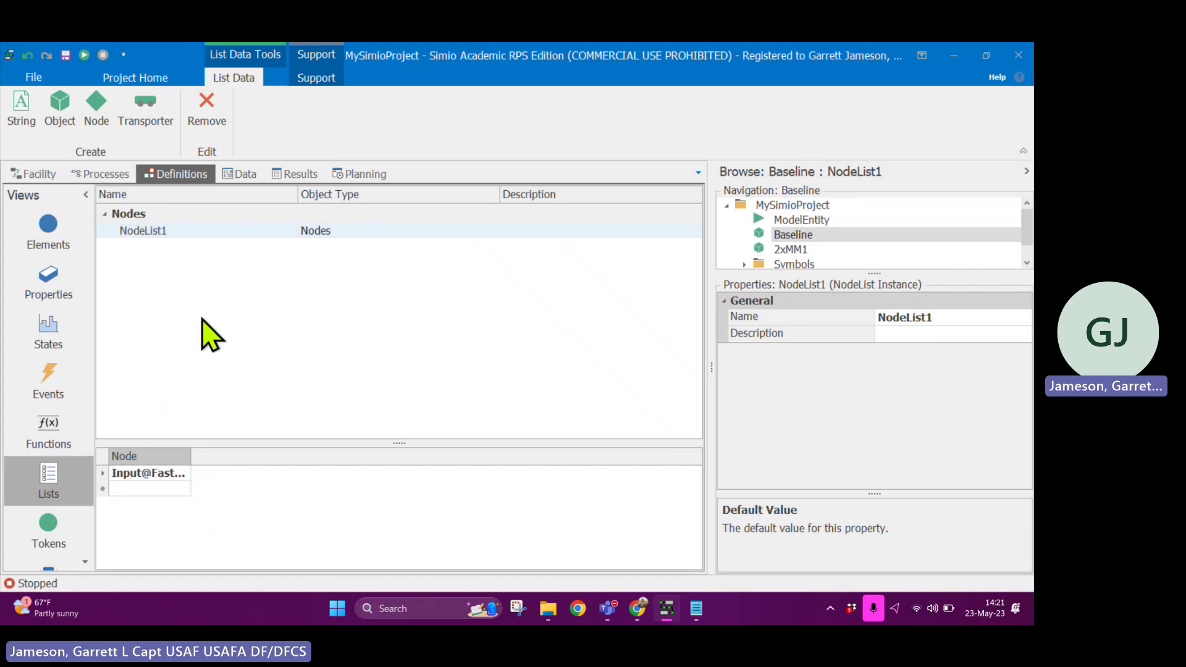
# Remove the node list and return to the model's property definitions
pyautogui.click(210, 107)
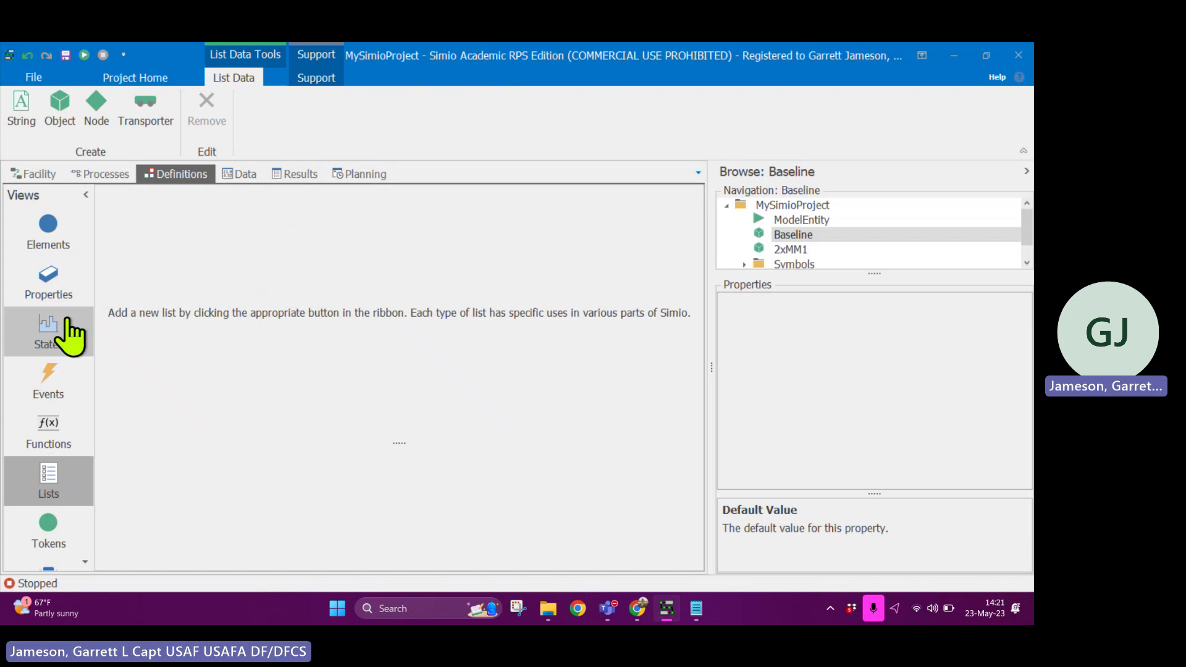
pyautogui.click(64, 299)
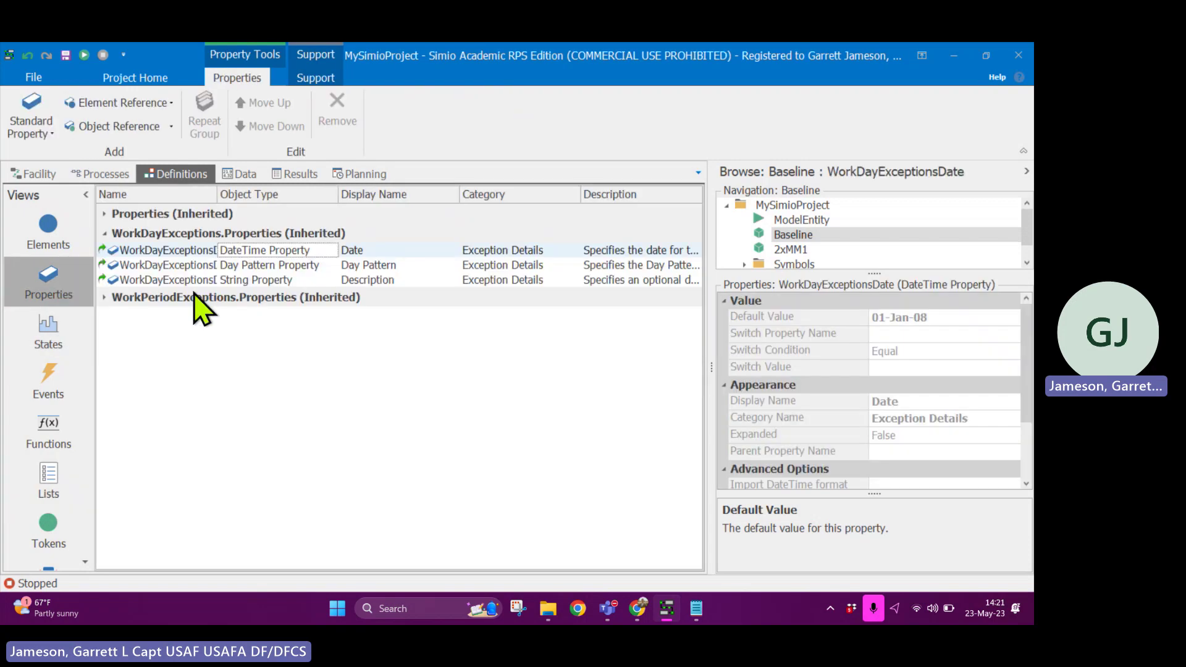
# Add a state statistic element to the Baseline model's element definitions
pyautogui.click(104, 233)
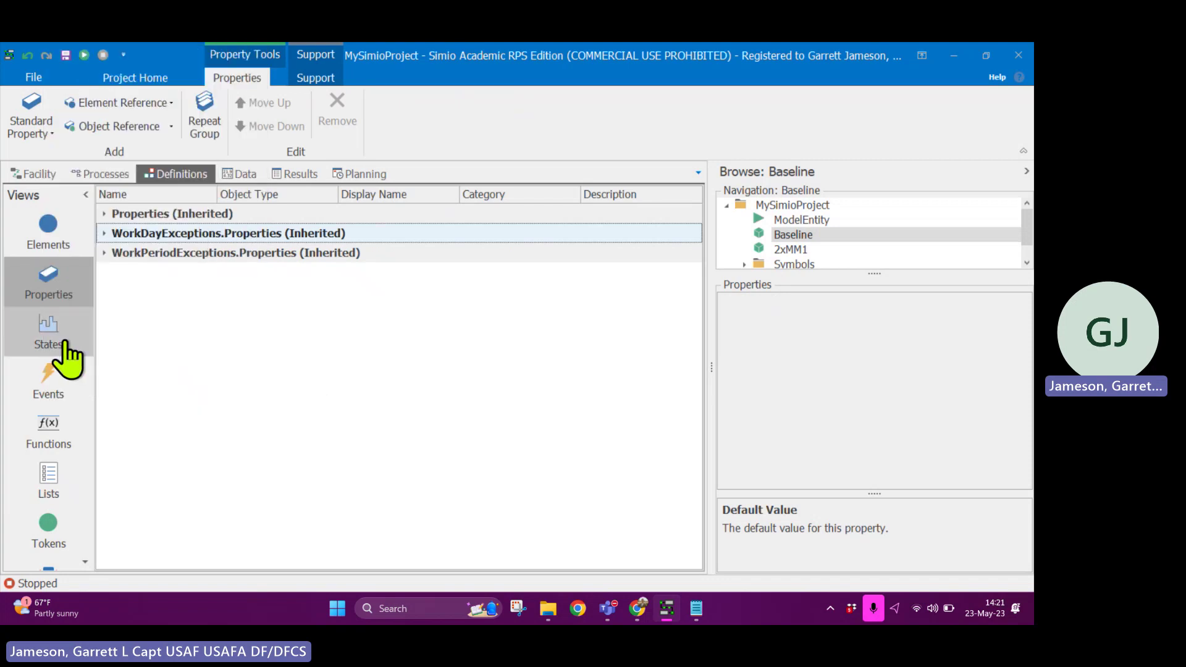
pyautogui.click(64, 343)
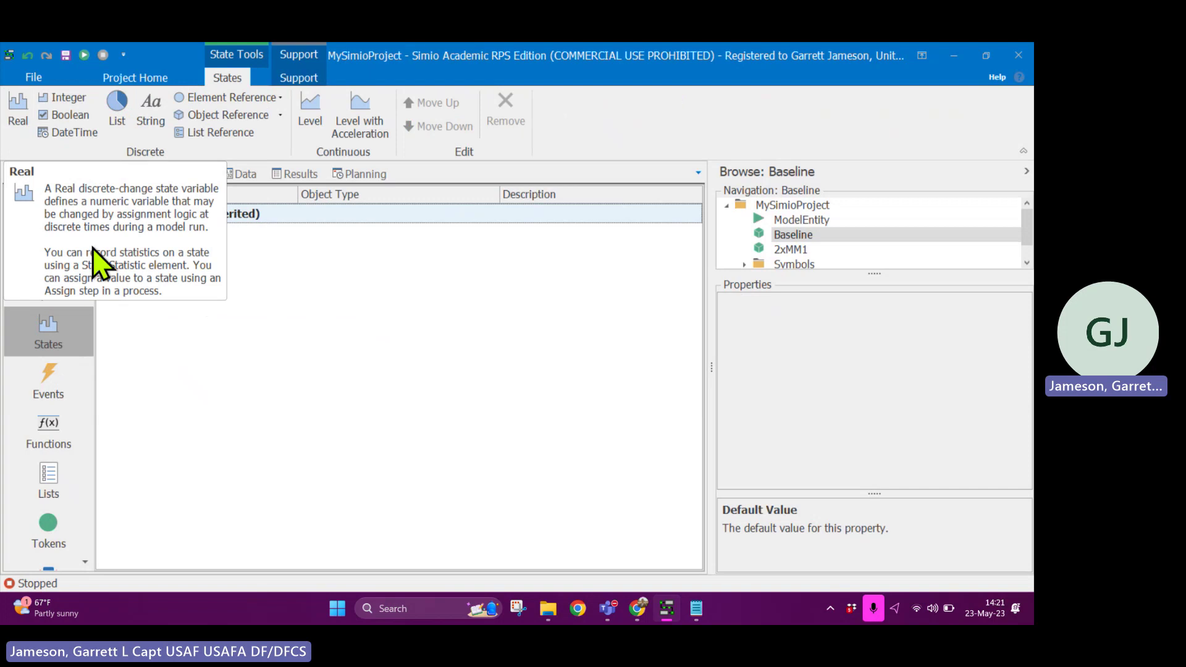
pyautogui.click(47, 236)
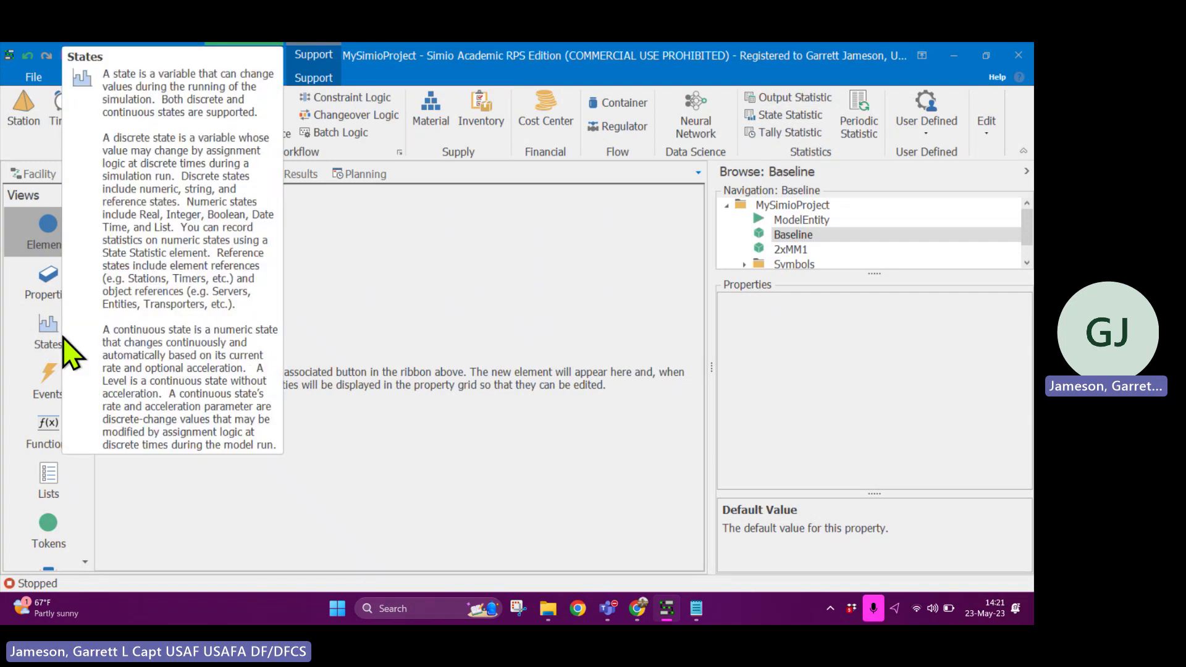
pyautogui.click(791, 117)
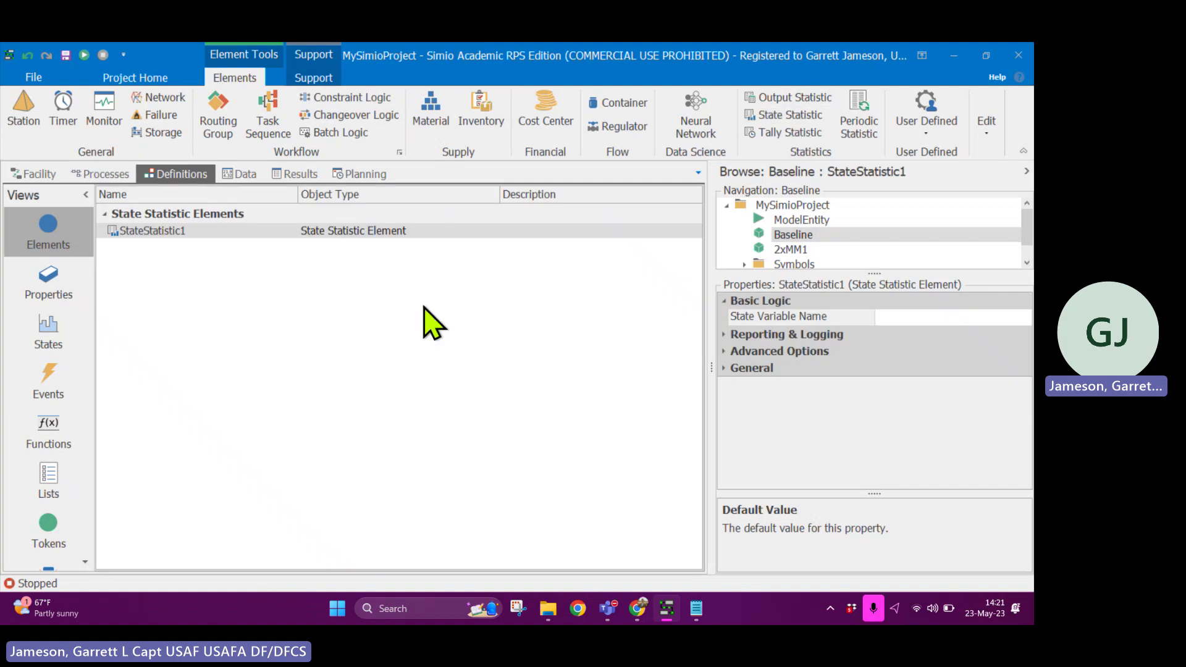
pyautogui.click(926, 315)
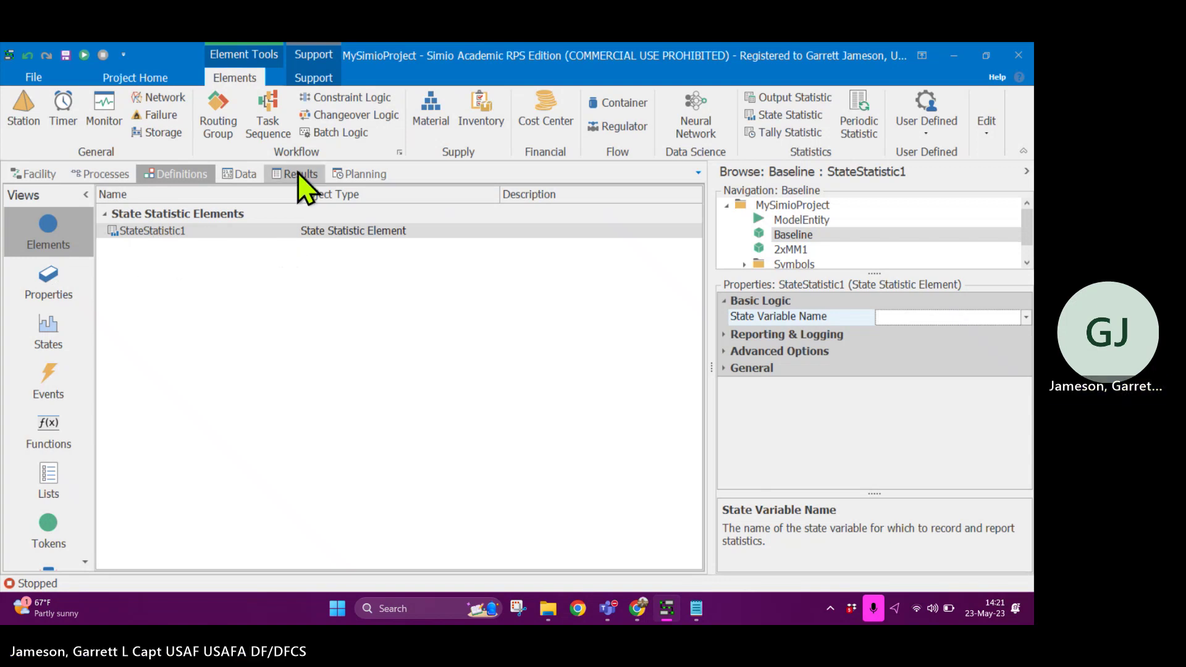
# Add a discrete real state variable to the Baseline model and name it numberBalked
pyautogui.click(73, 340)
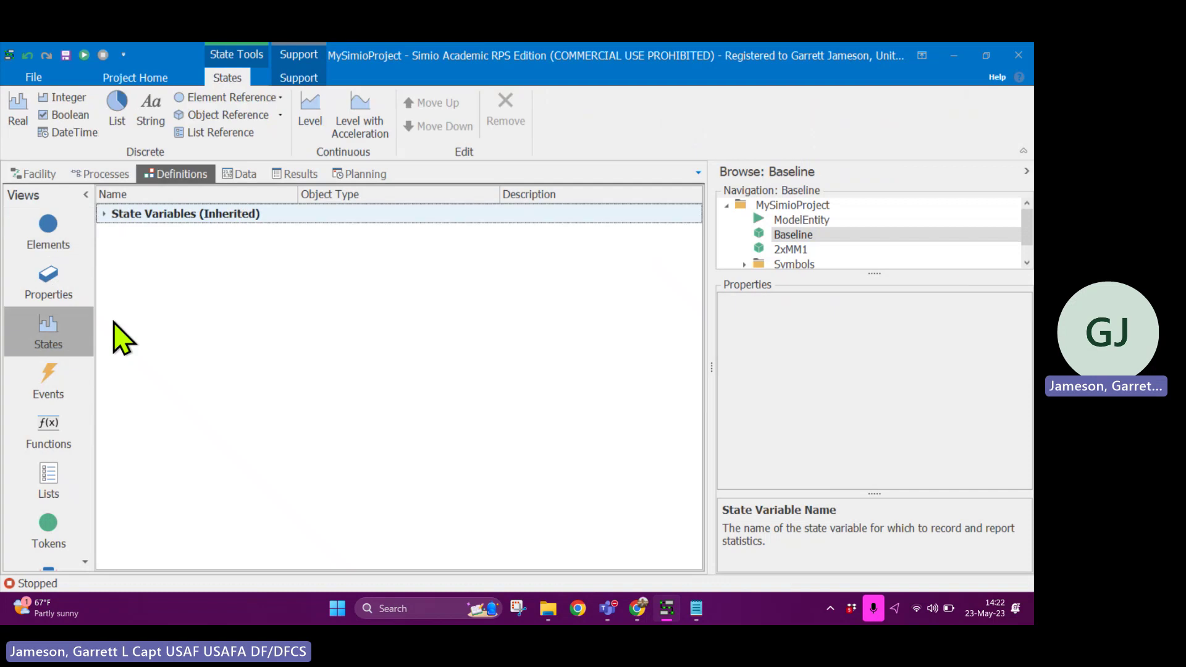
pyautogui.click(18, 124)
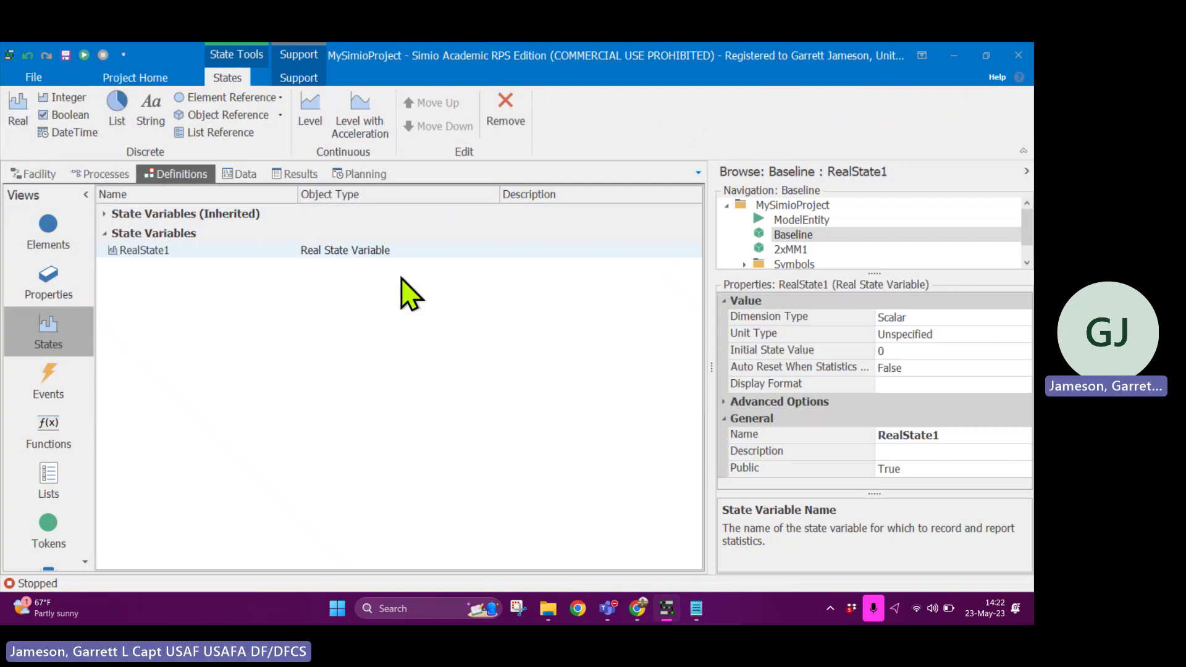
pyautogui.click(940, 434)
pyautogui.doubleClick(940, 435)
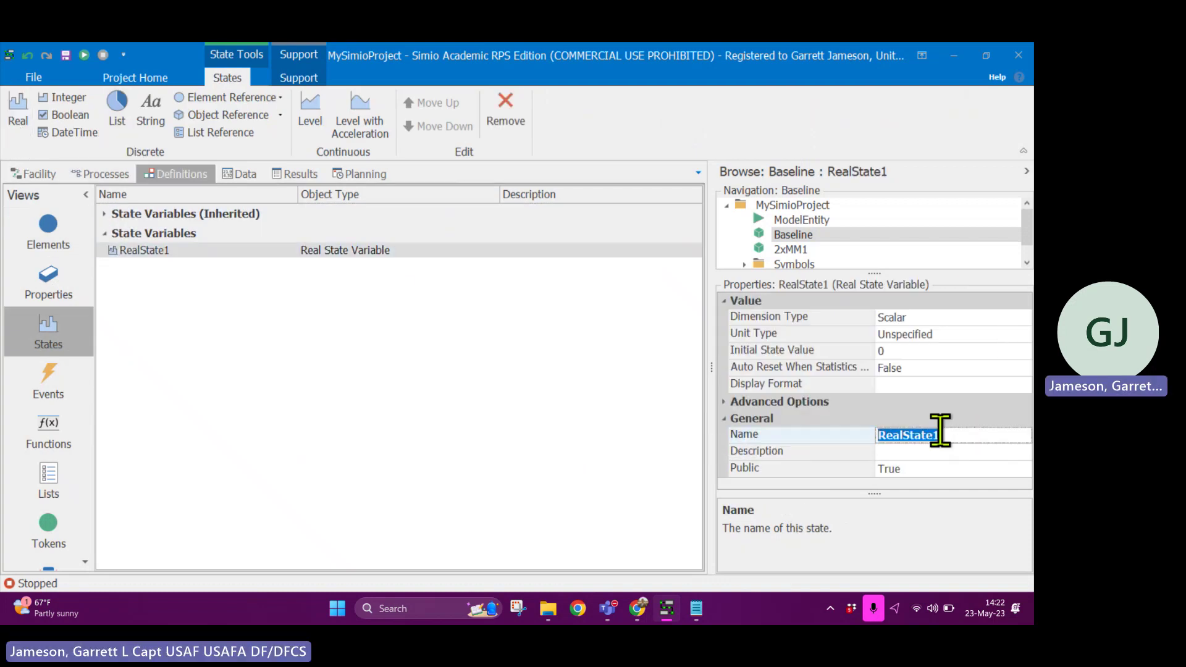
pyautogui.write('numberBalked')
pyautogui.press('Return')
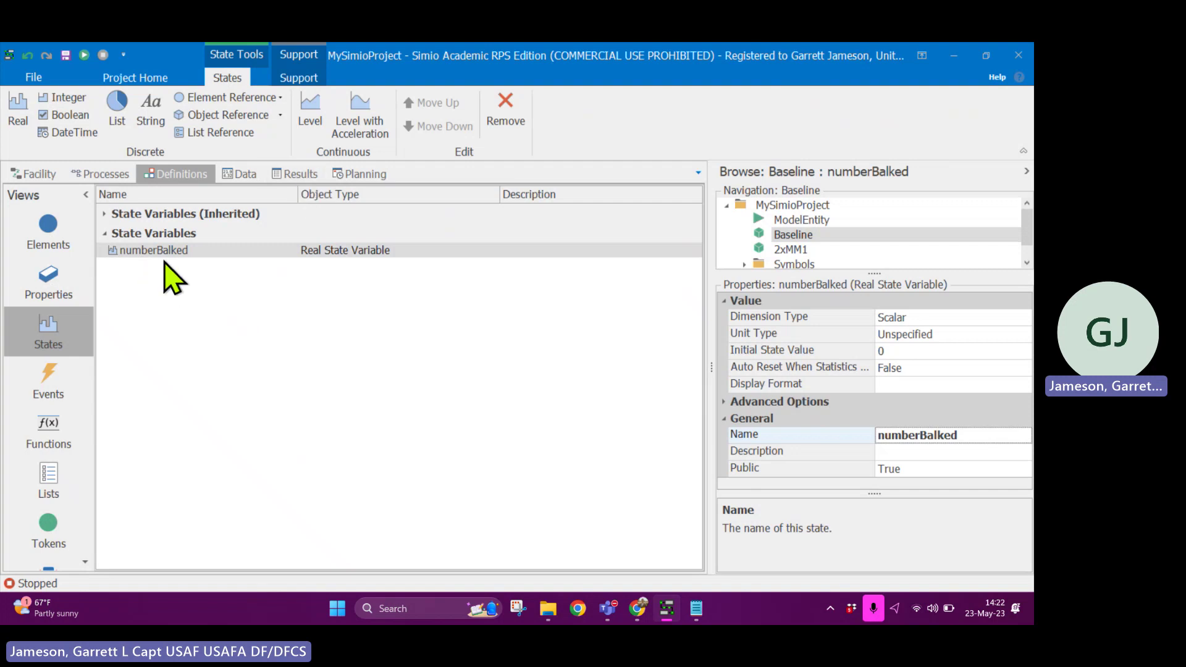
# Return to the state statistic element and assign numberBalked as its state variable
pyautogui.click(66, 238)
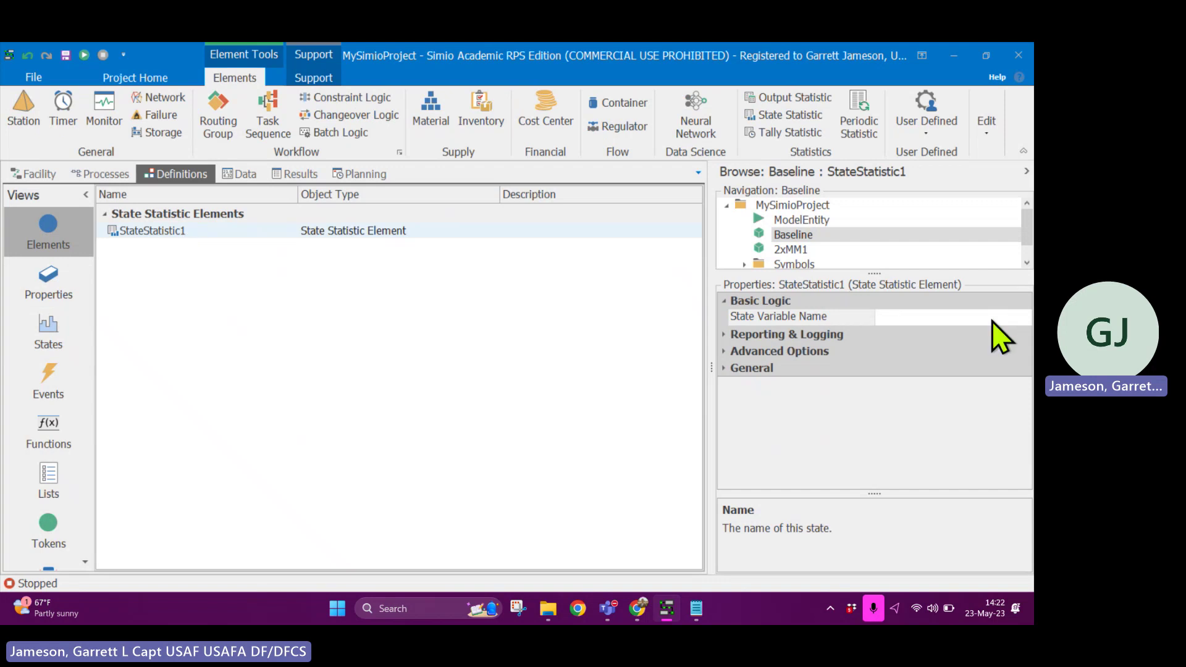
pyautogui.click(1013, 317)
pyautogui.click(1024, 317)
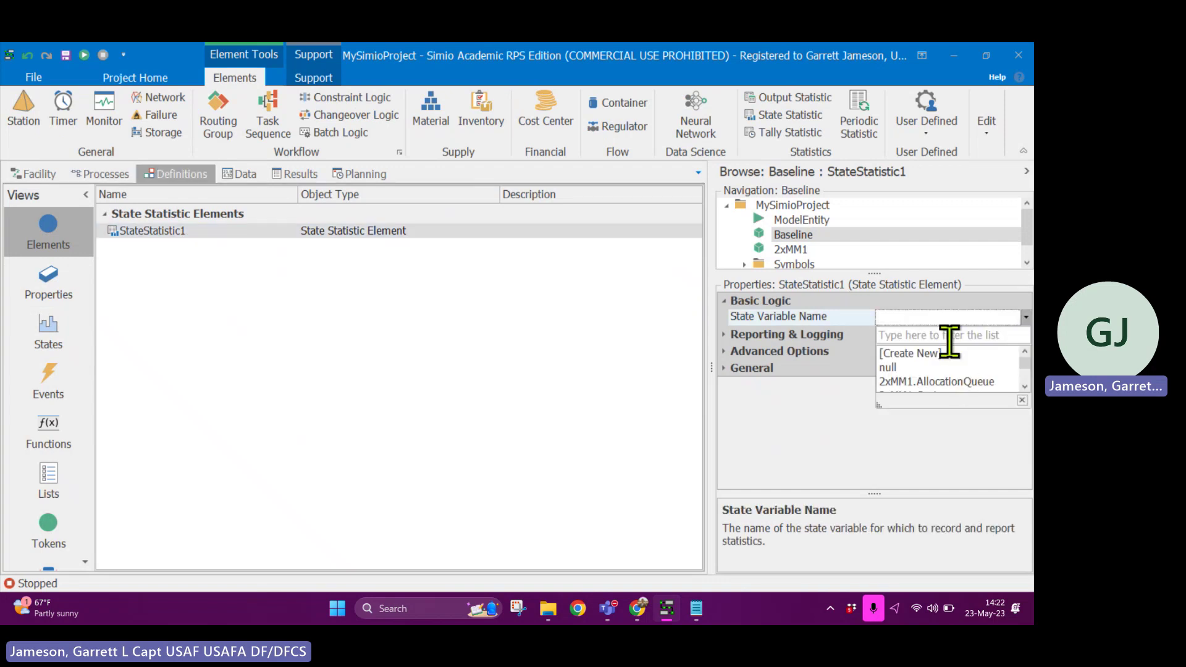
pyautogui.write('num')
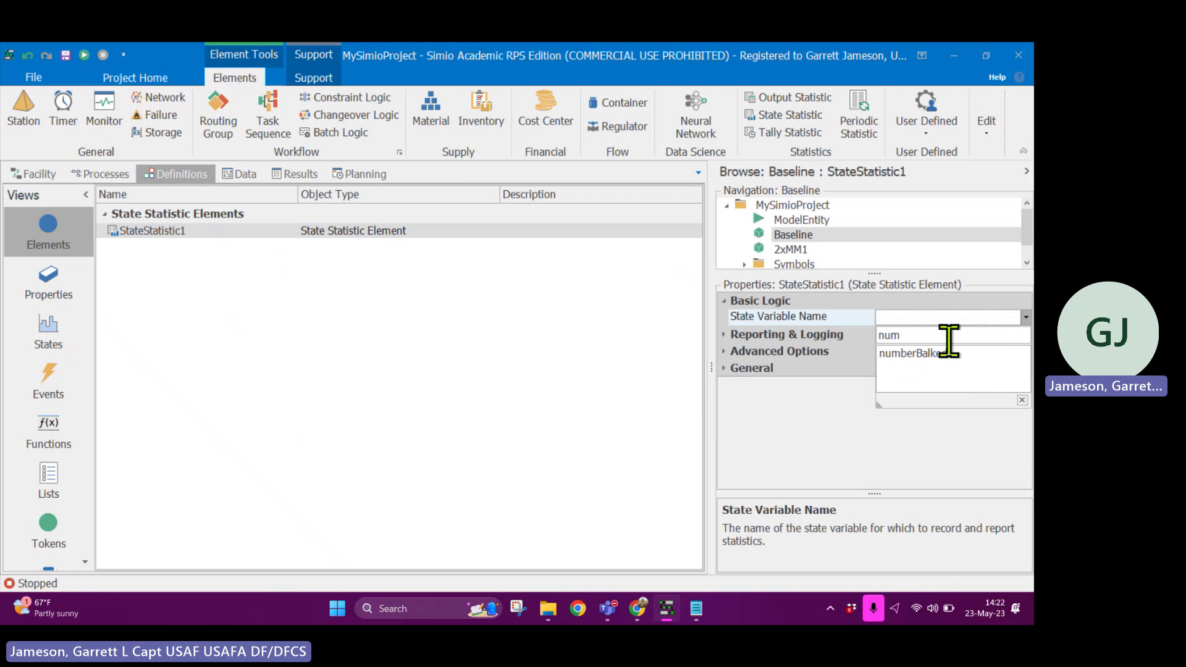
pyautogui.click(940, 356)
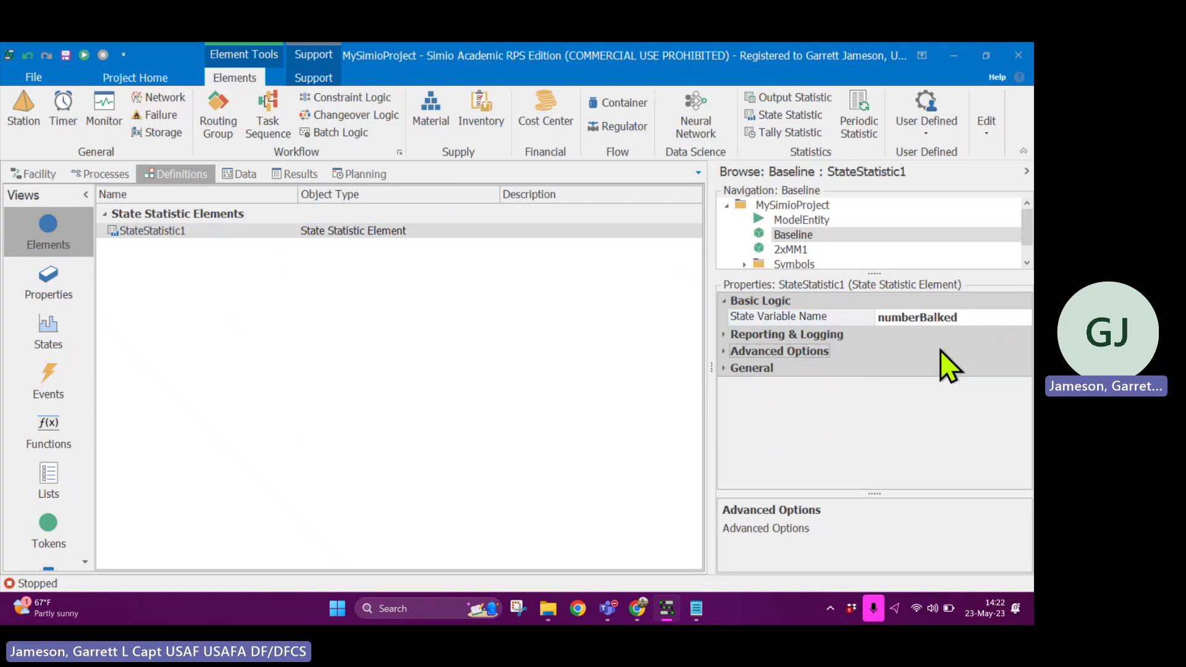
# Rename the state statistic element as NumBalkedStat
pyautogui.click(724, 370)
pyautogui.click(980, 385)
pyautogui.moveTo(979, 384); pyautogui.dragTo(745, 383)
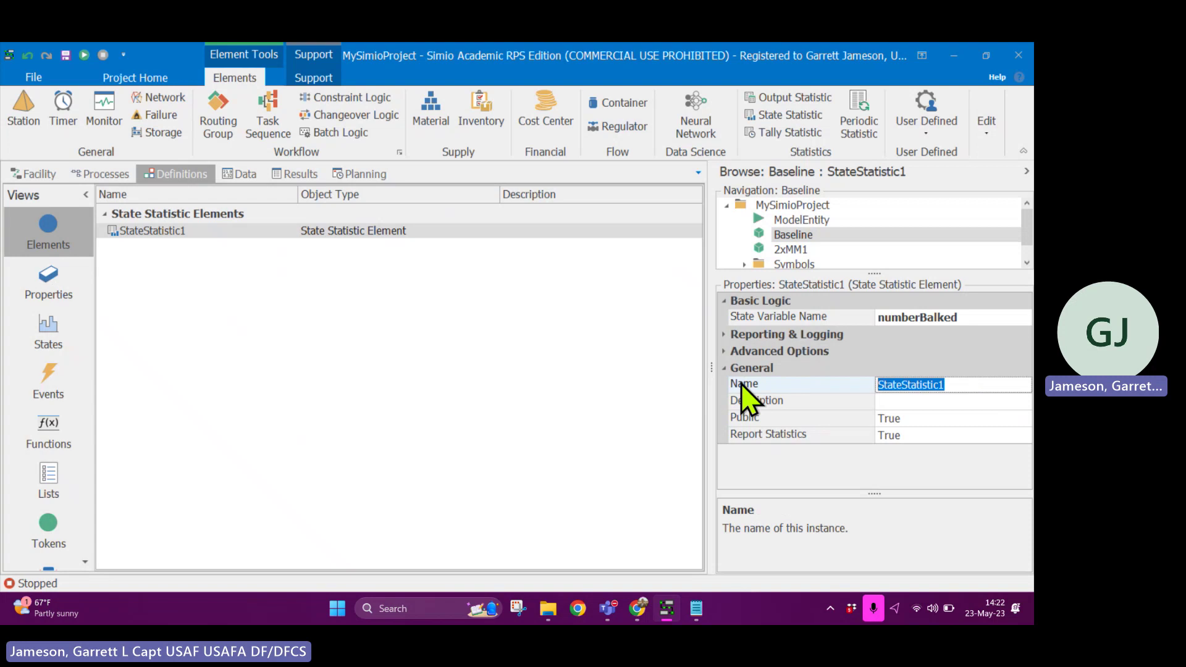
pyautogui.write('NumBalkedStat')
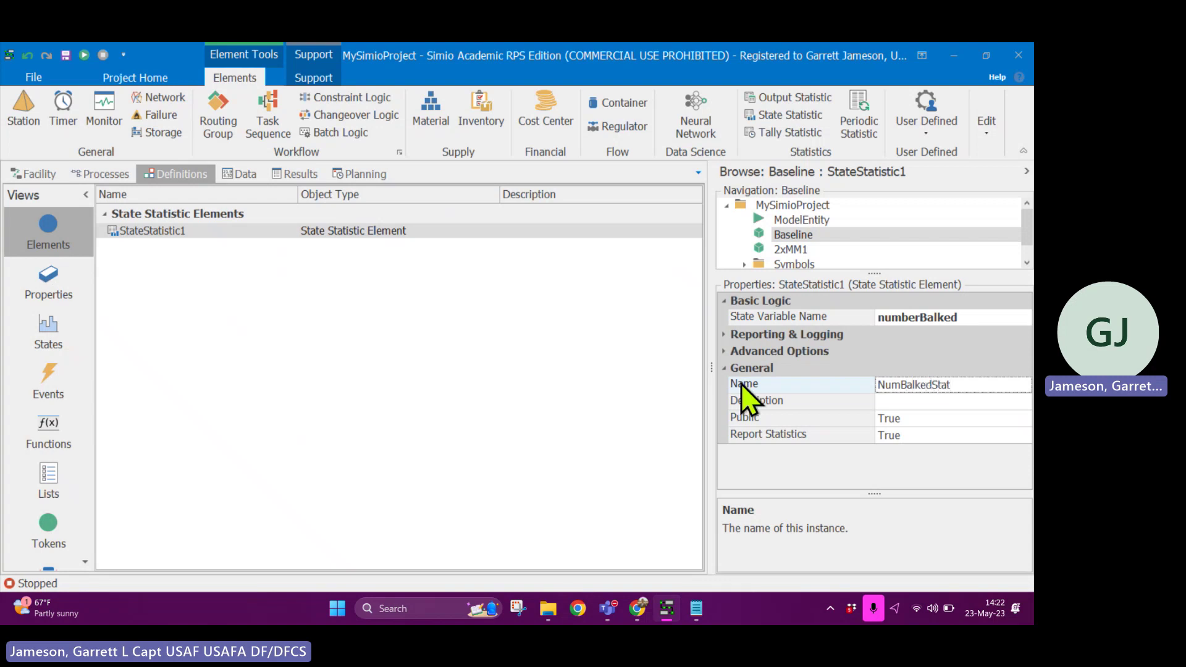
pyautogui.press('Return')
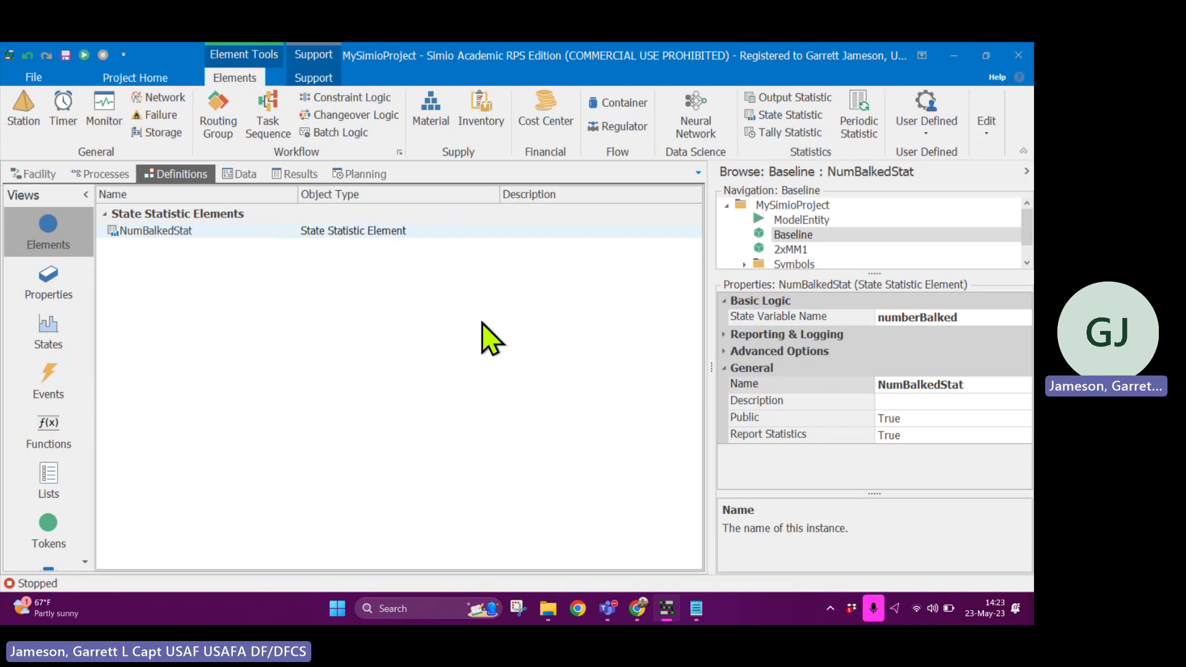
pyautogui.moveTo(605, 613)
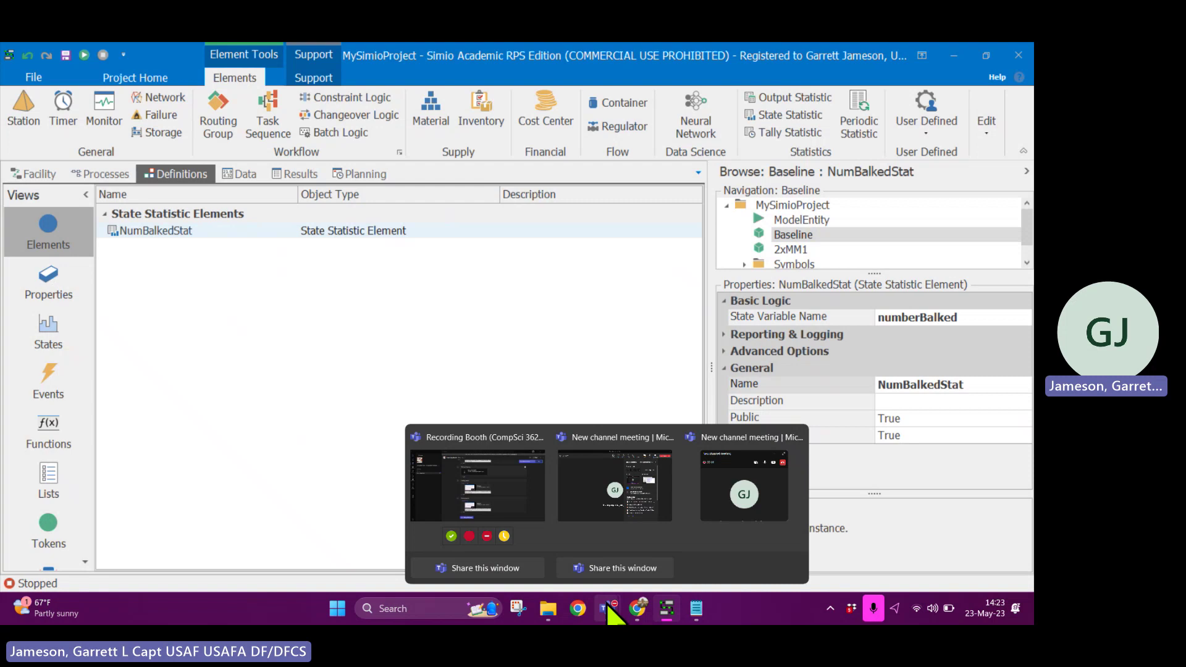
pyautogui.click(724, 482)
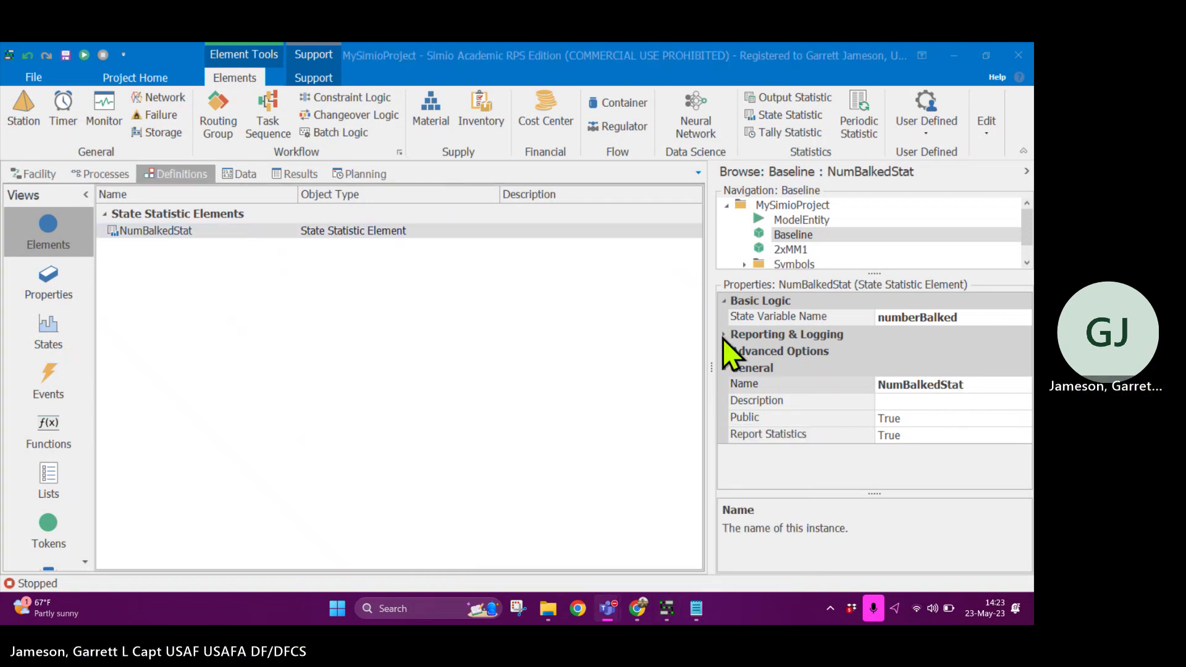